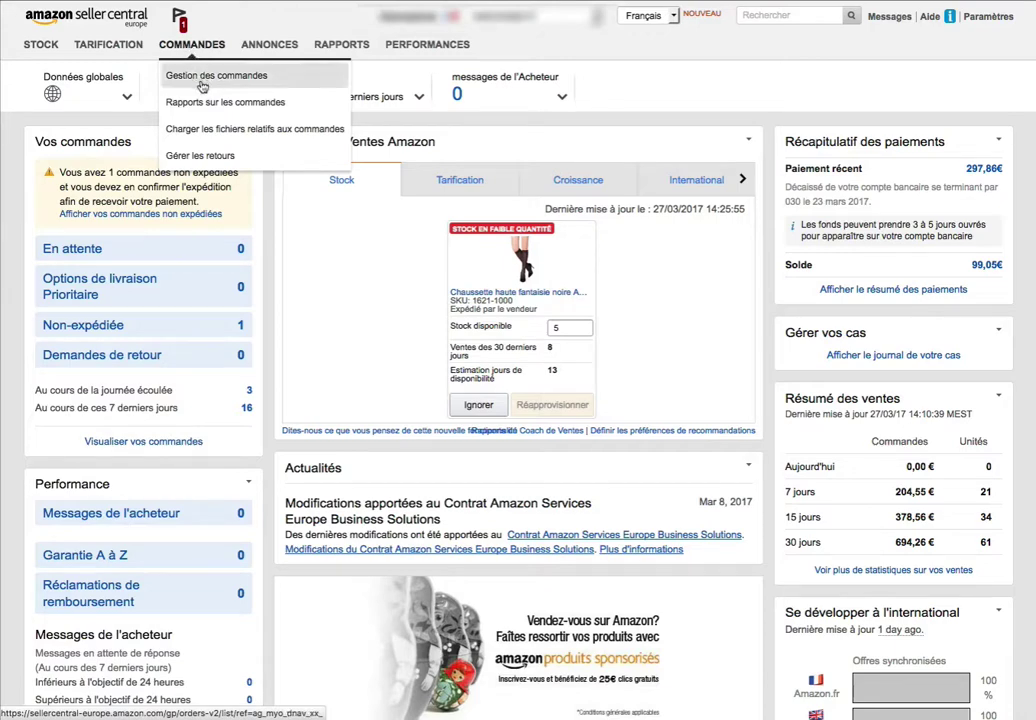
# Open the order management list and examine the unshipped order's product title, SKU and sales channel
pyautogui.click(202, 86)
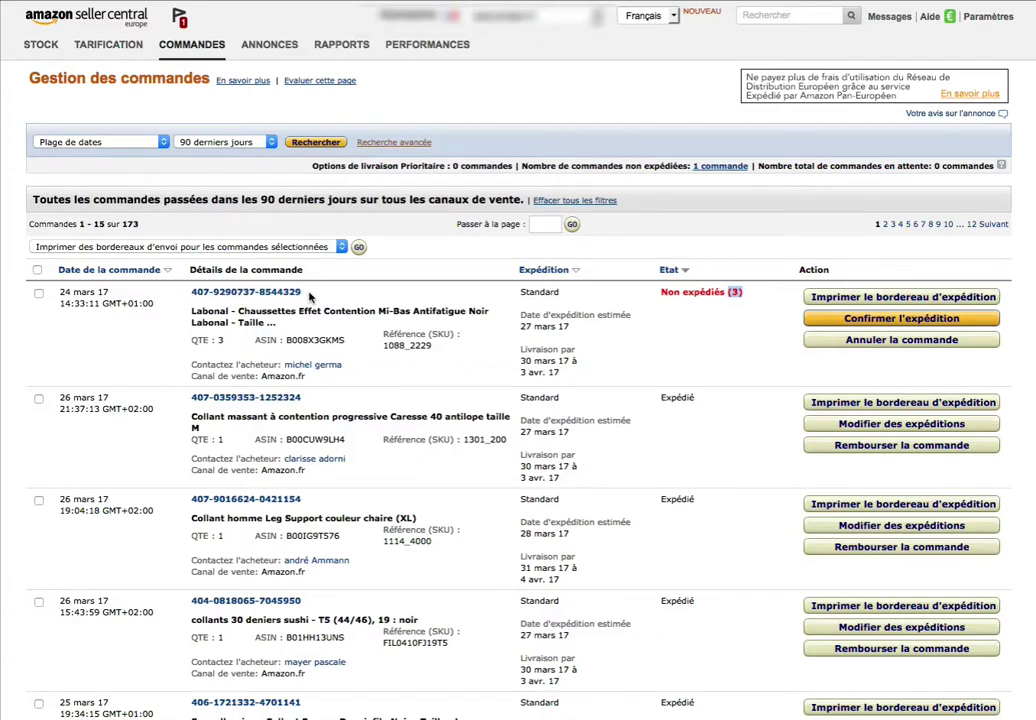
pyautogui.moveTo(190, 316); pyautogui.dragTo(302, 333)
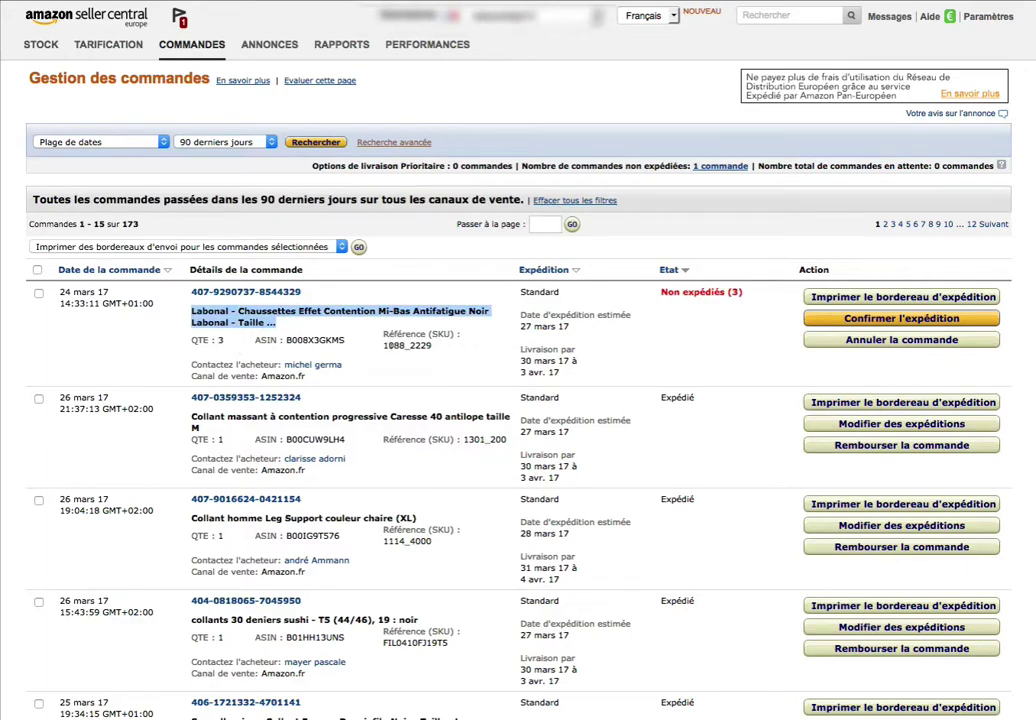
pyautogui.tripleClick(383, 349)
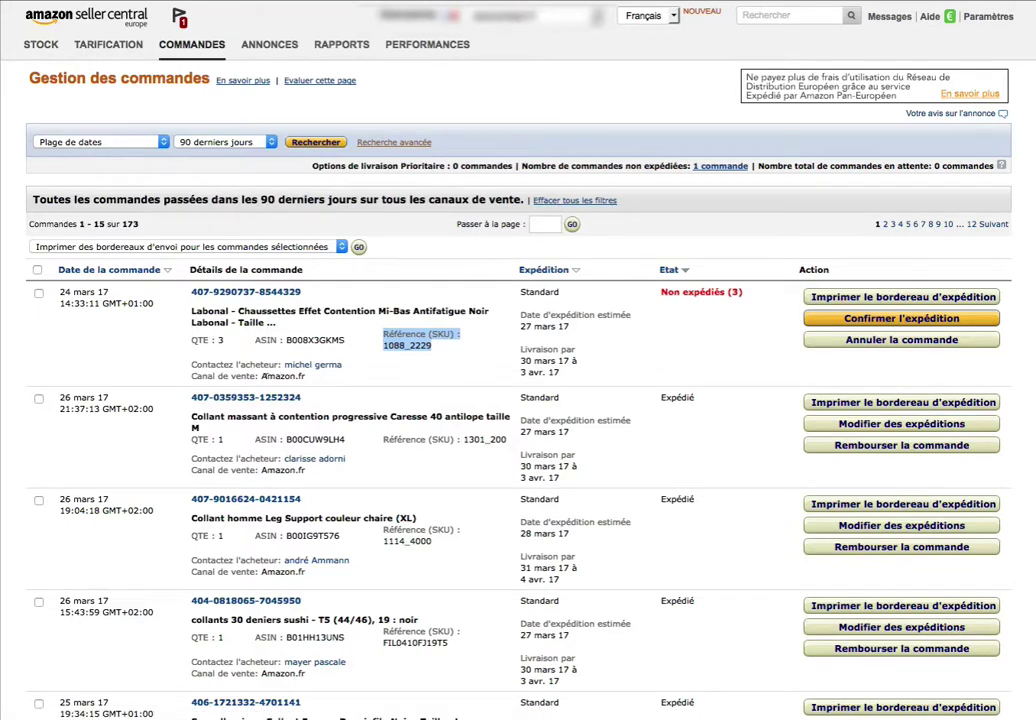
pyautogui.doubleClick(305, 378)
pyautogui.click(310, 380)
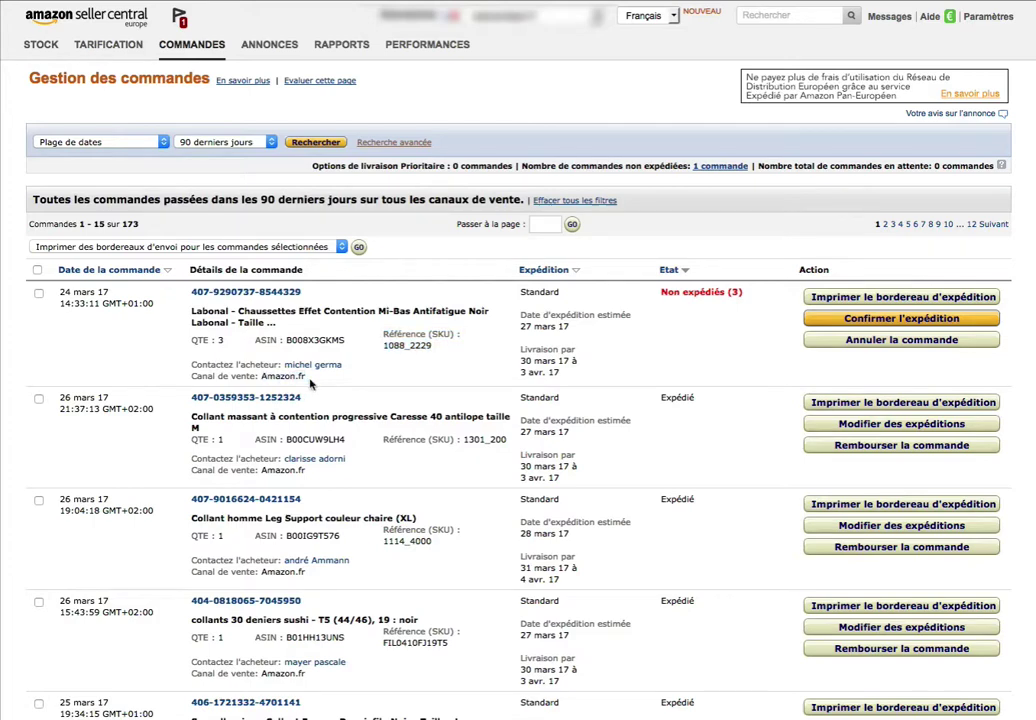
# Open the printable packing slip of the unshipped order, and return to the order list
pyautogui.click(883, 299)
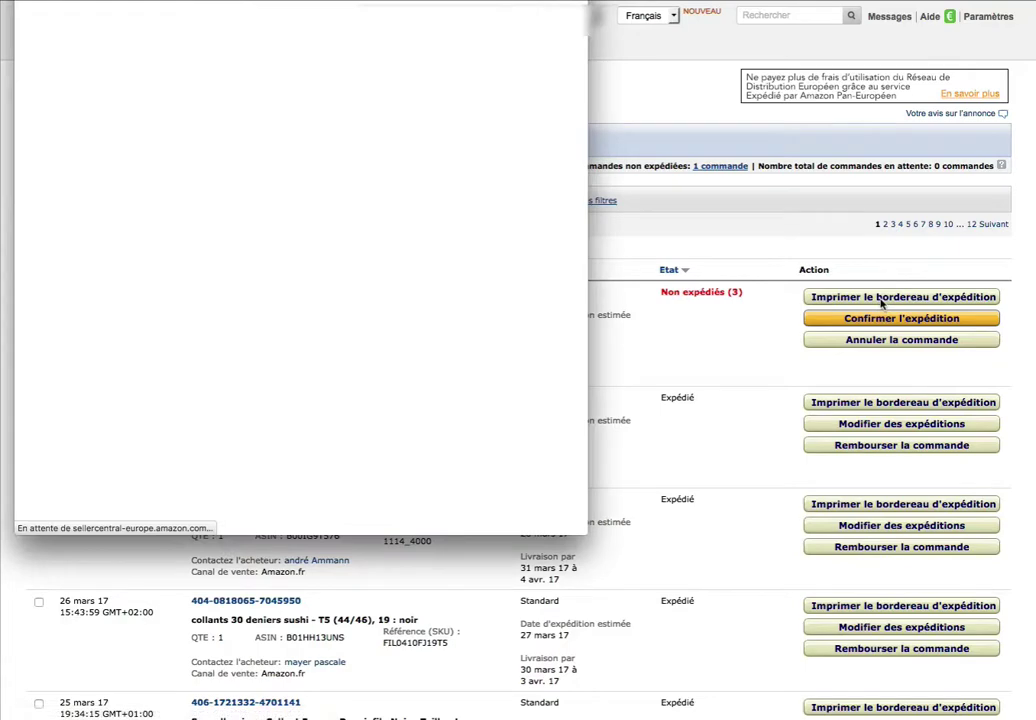
pyautogui.click(665, 182)
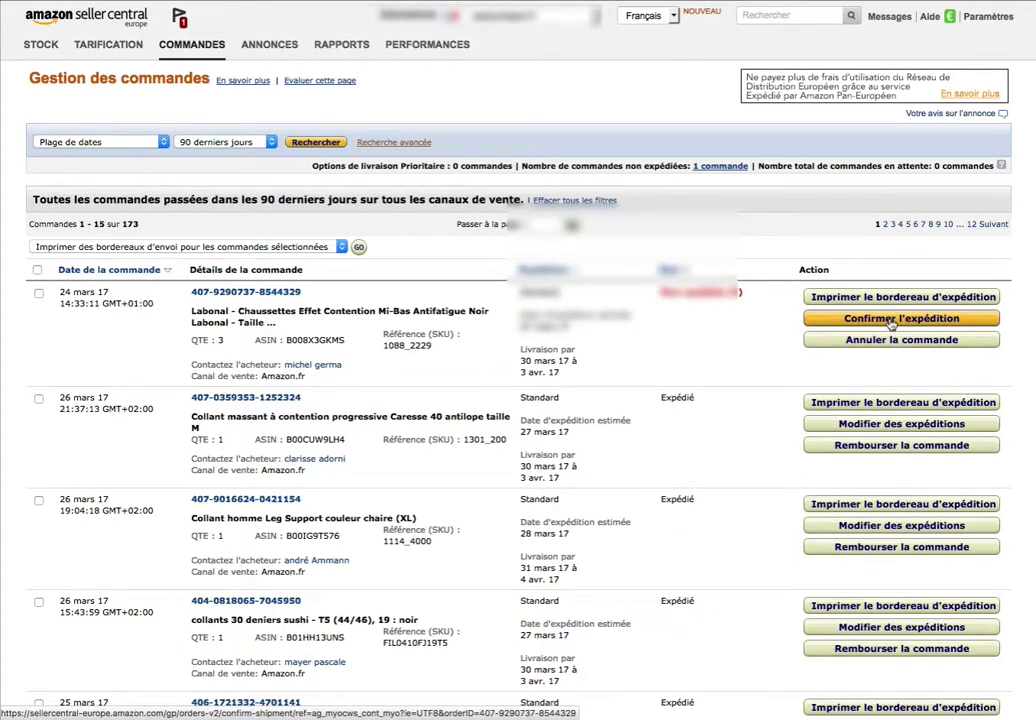
# Open the unshipped order's shipment confirmation, choose lundi 27 mars 2017 and La Poste, and check the delivery service and tracking ID fields
pyautogui.click(889, 320)
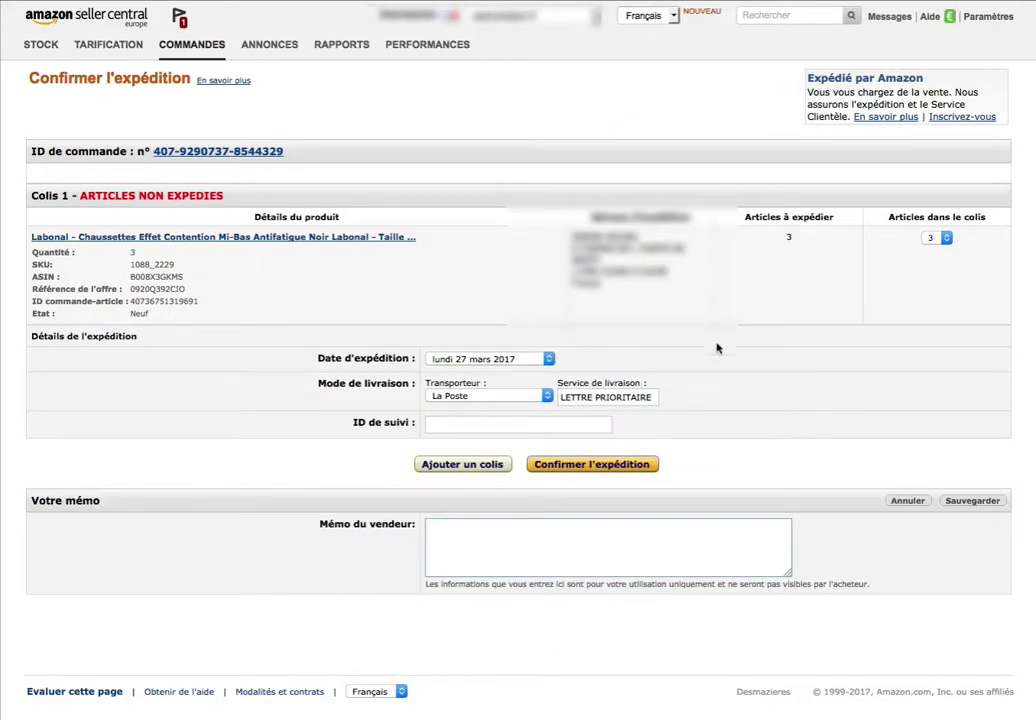
pyautogui.click(549, 361)
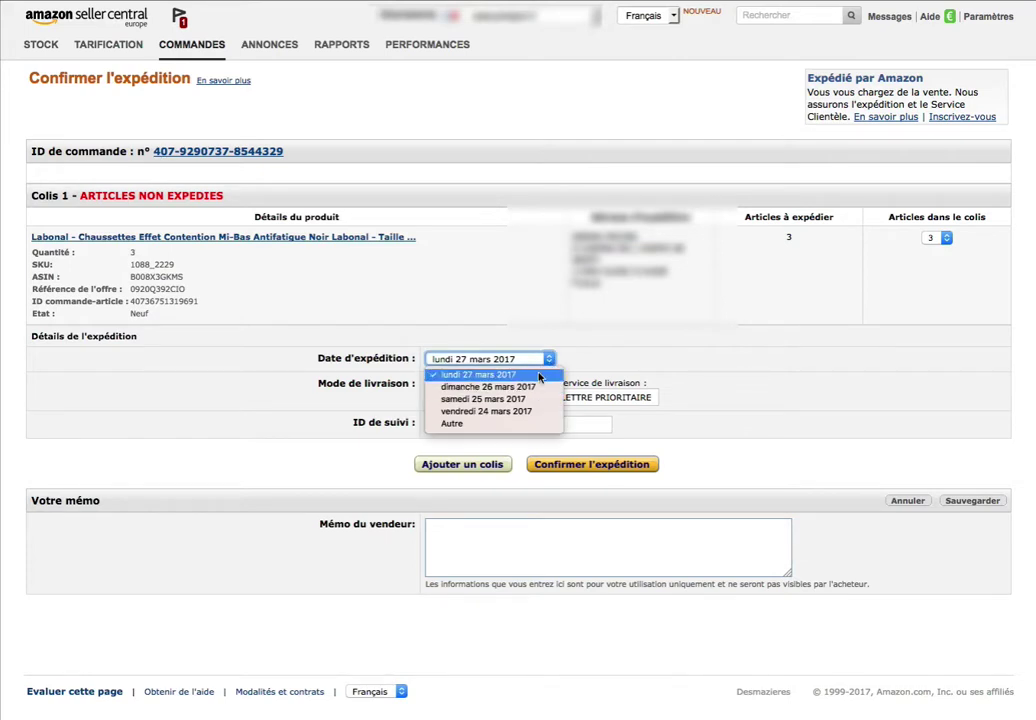
pyautogui.click(545, 374)
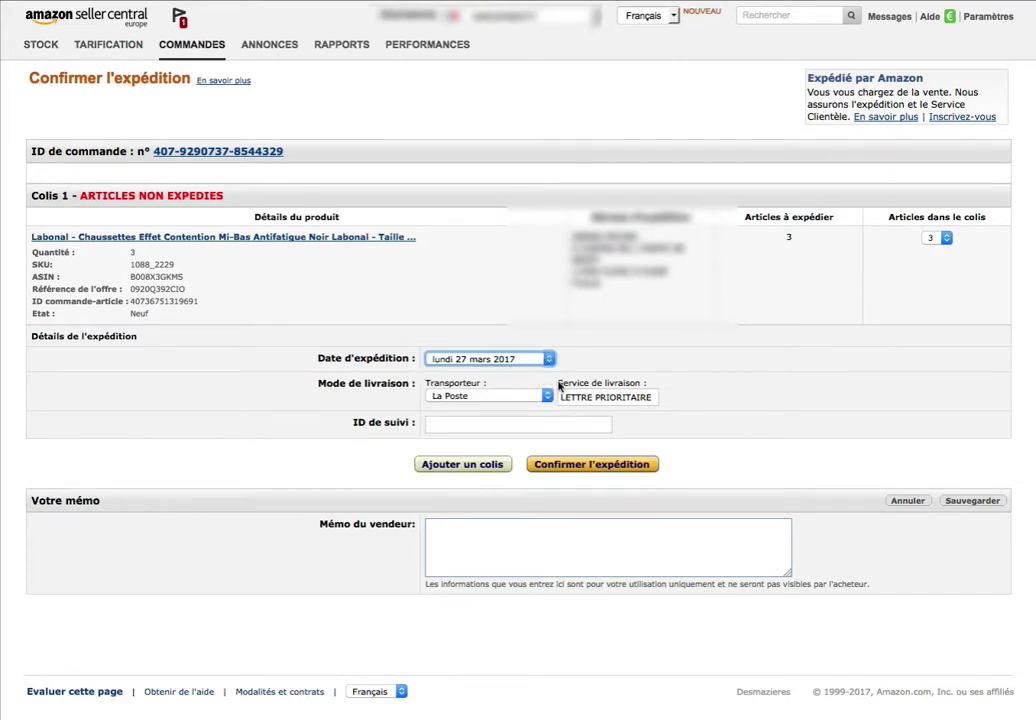
pyautogui.click(547, 397)
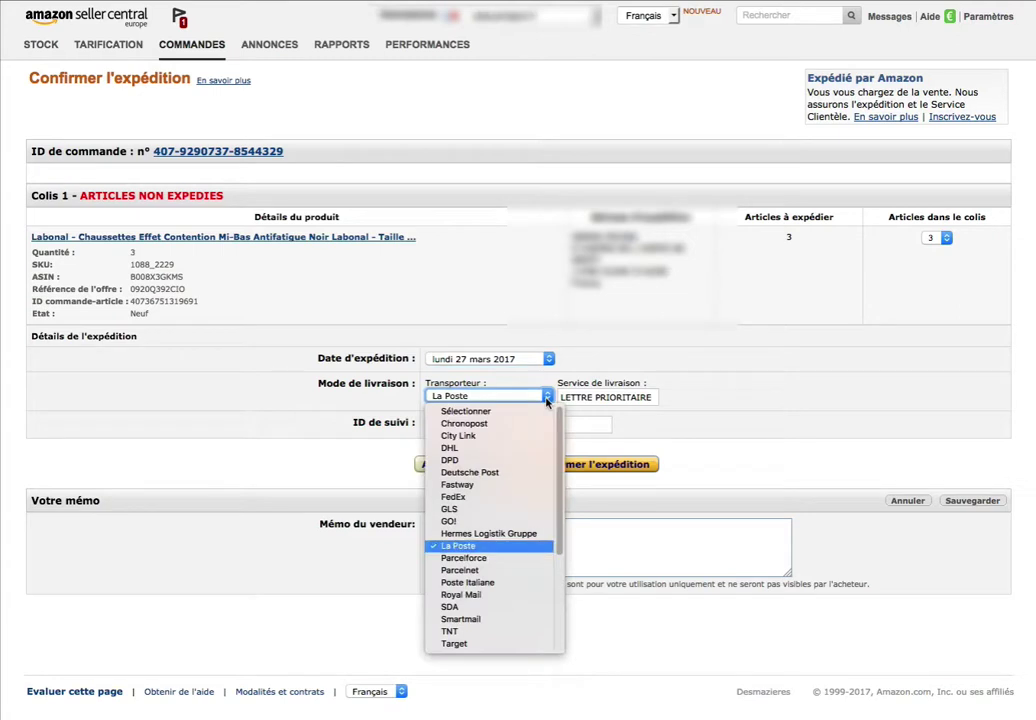
pyautogui.click(505, 548)
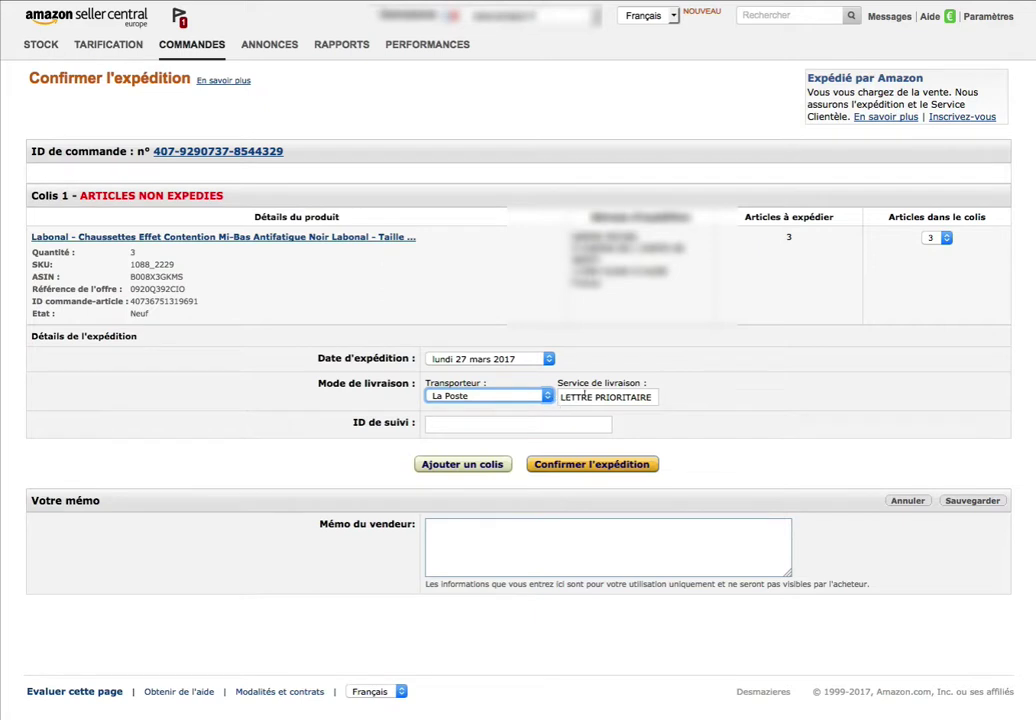
pyautogui.press('Tab')
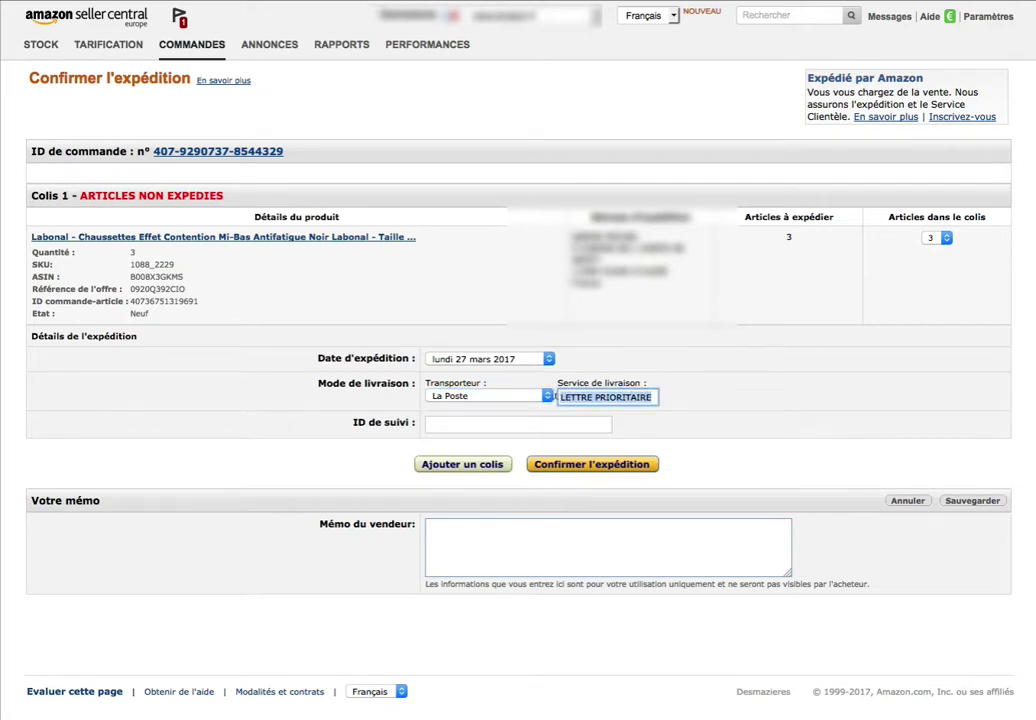
pyautogui.click(660, 397)
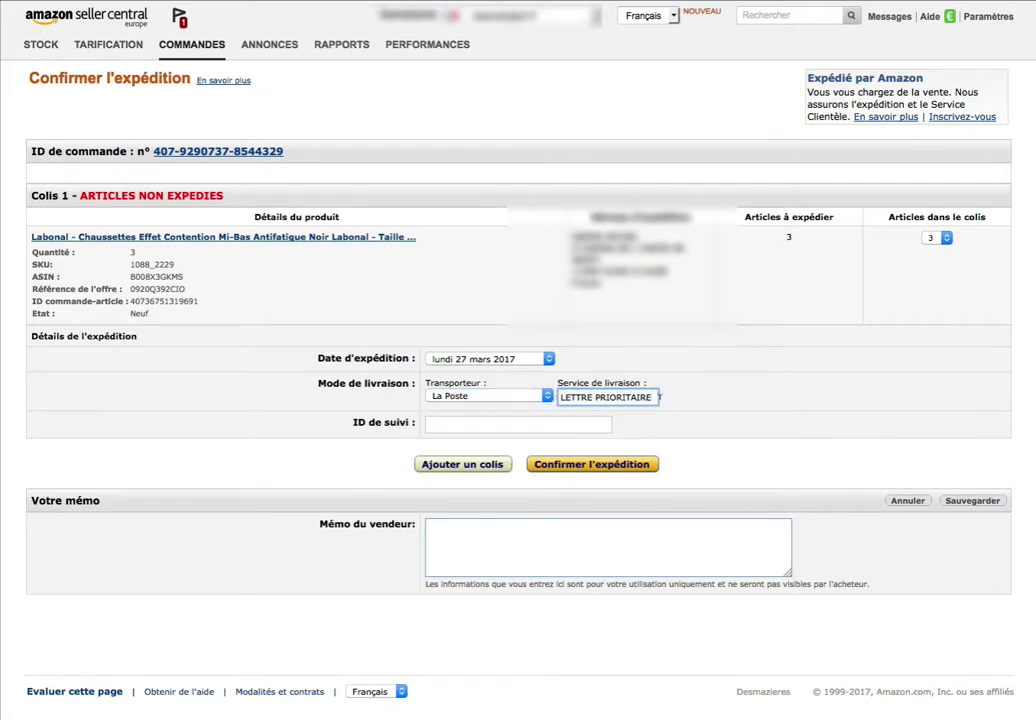
pyautogui.click(490, 425)
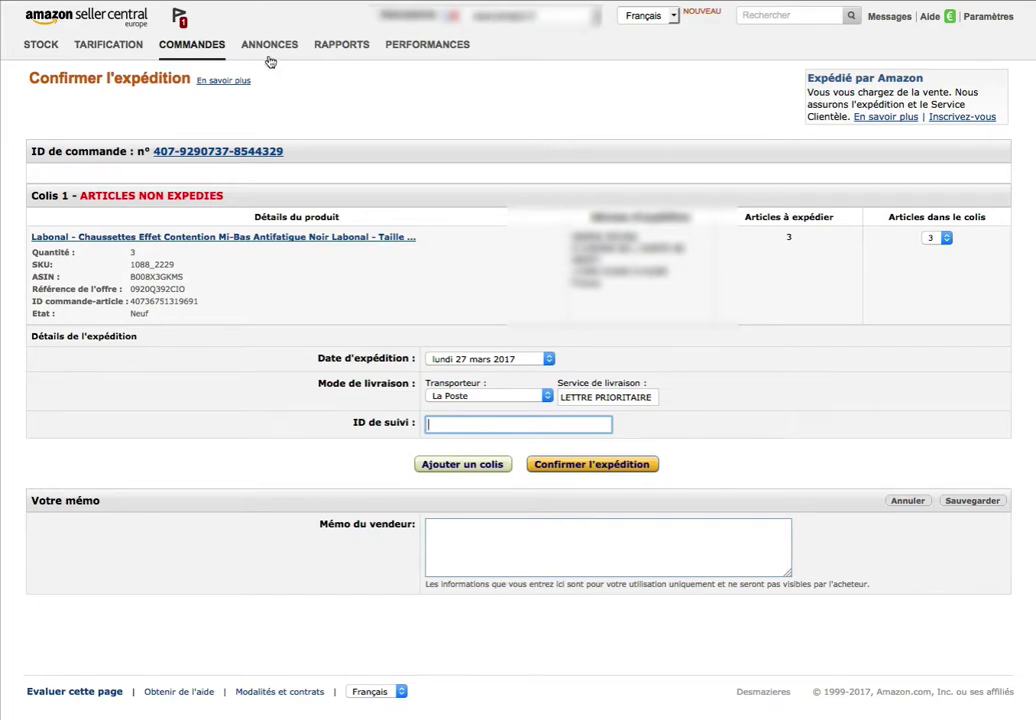
# Return to order management and examine the status of the orders that are already shipped
pyautogui.moveTo(192, 50)
pyautogui.click(204, 76)
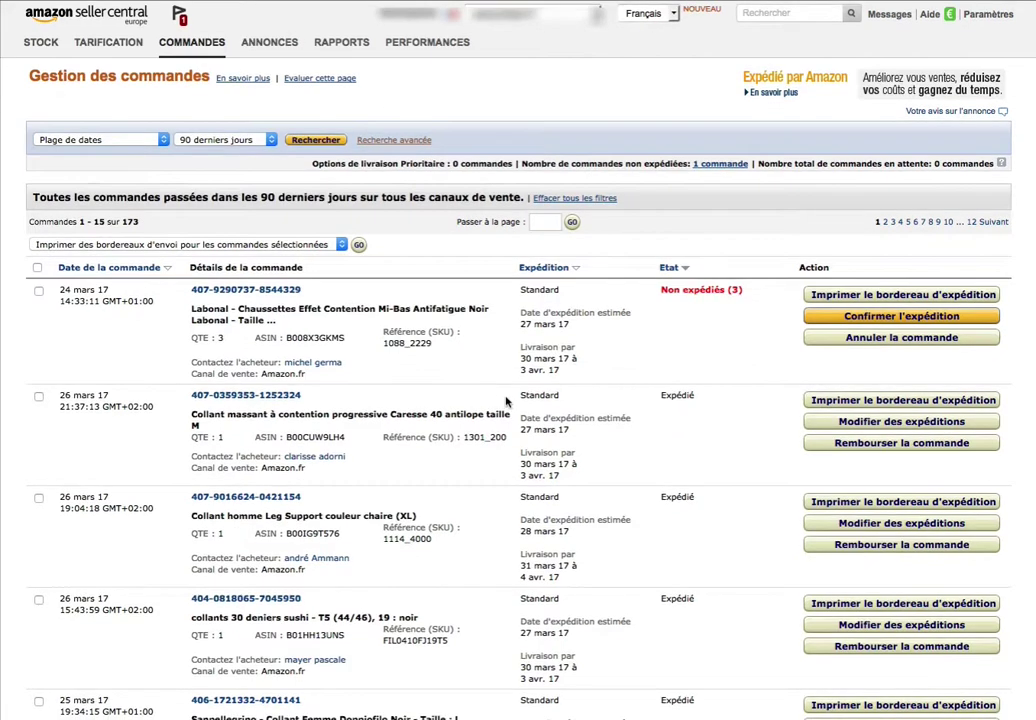
pyautogui.scroll(-2, 600, 405)
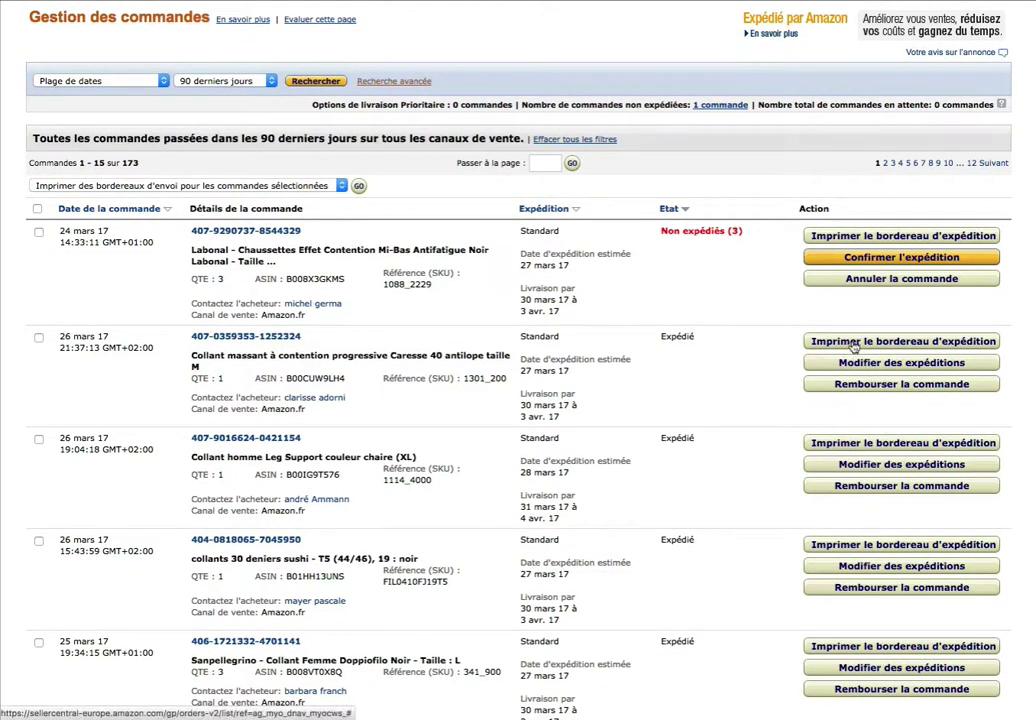
pyautogui.doubleClick(677, 336)
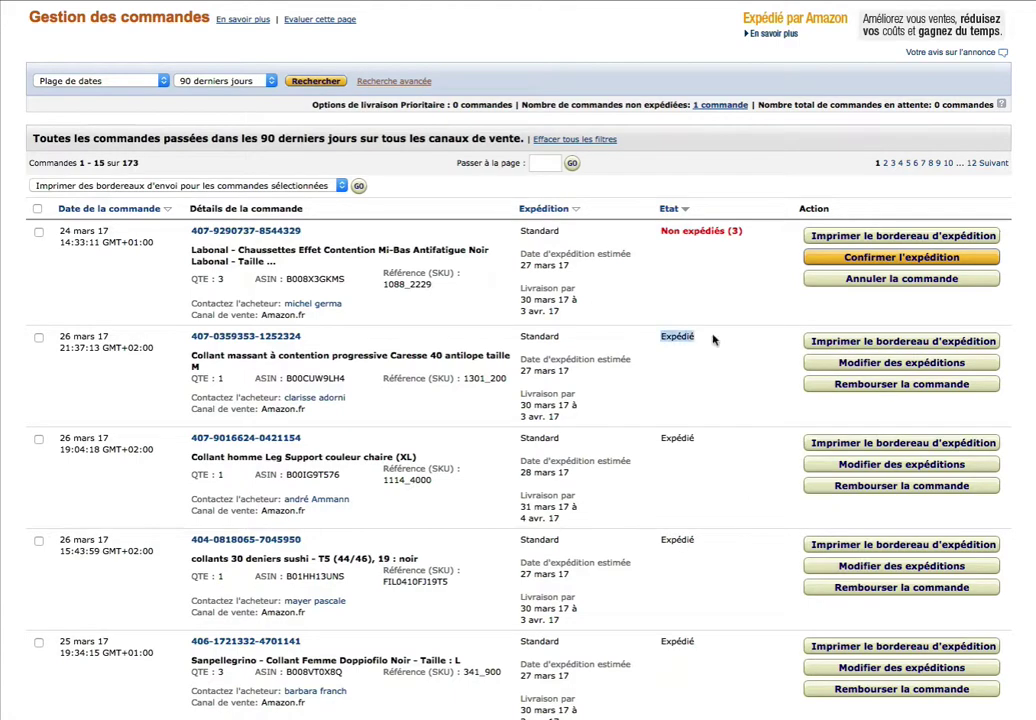
pyautogui.scroll(-1, 561, 450)
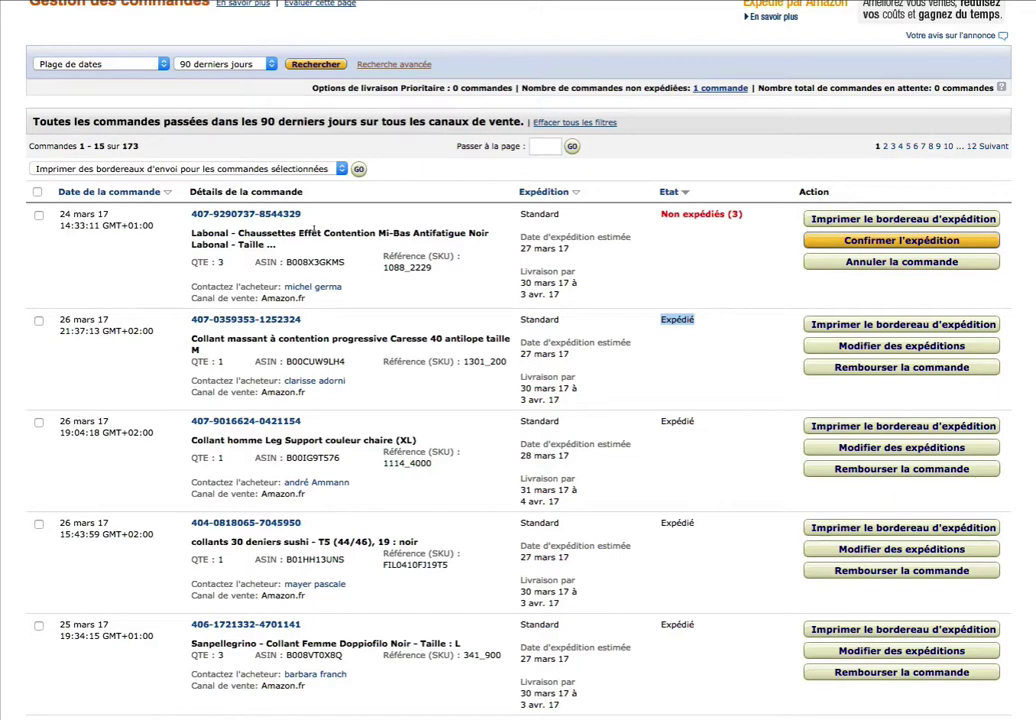
pyautogui.scroll(4, 474, 259)
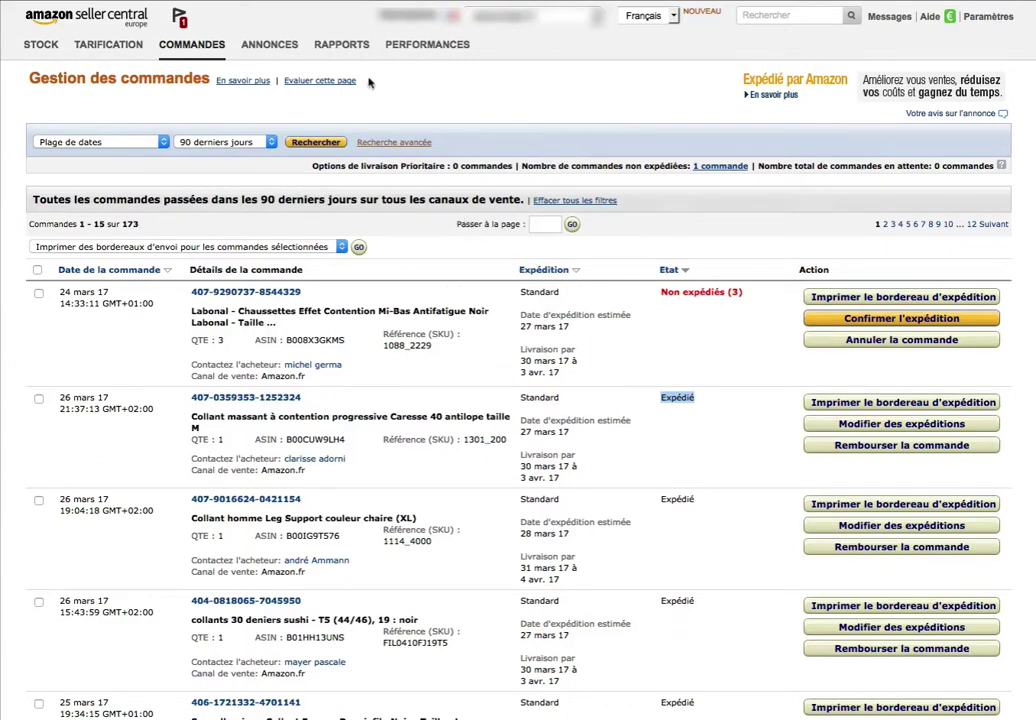
# Examine the advanced order search's criterion, date-range and sorting options, and restrict its sales channel to Amazon.de
pyautogui.click(394, 143)
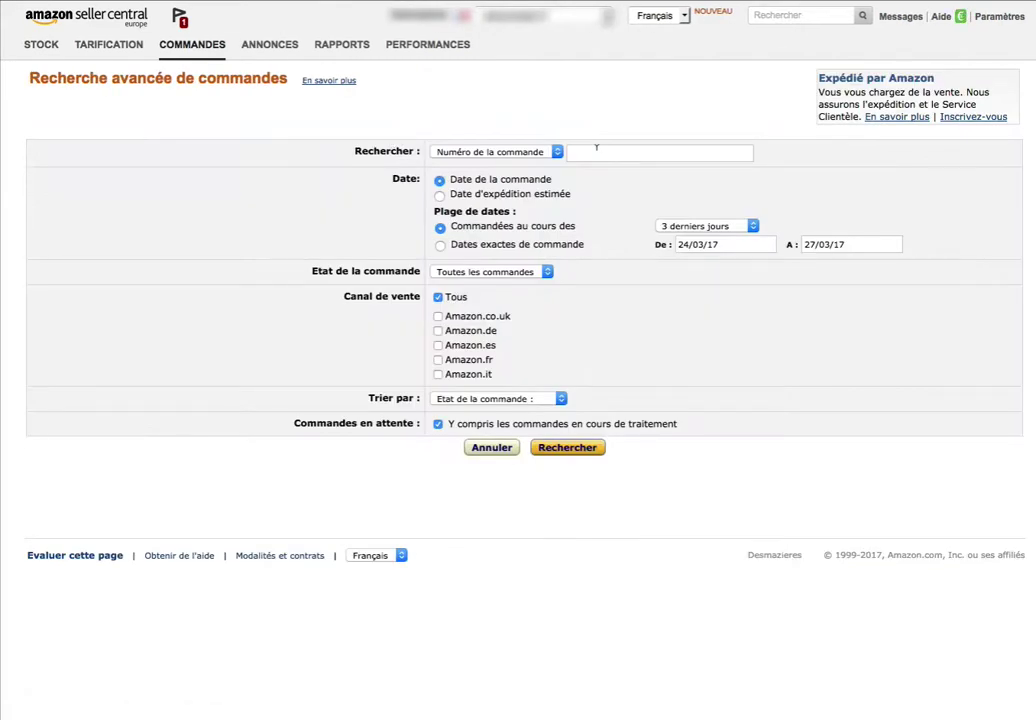
pyautogui.click(557, 152)
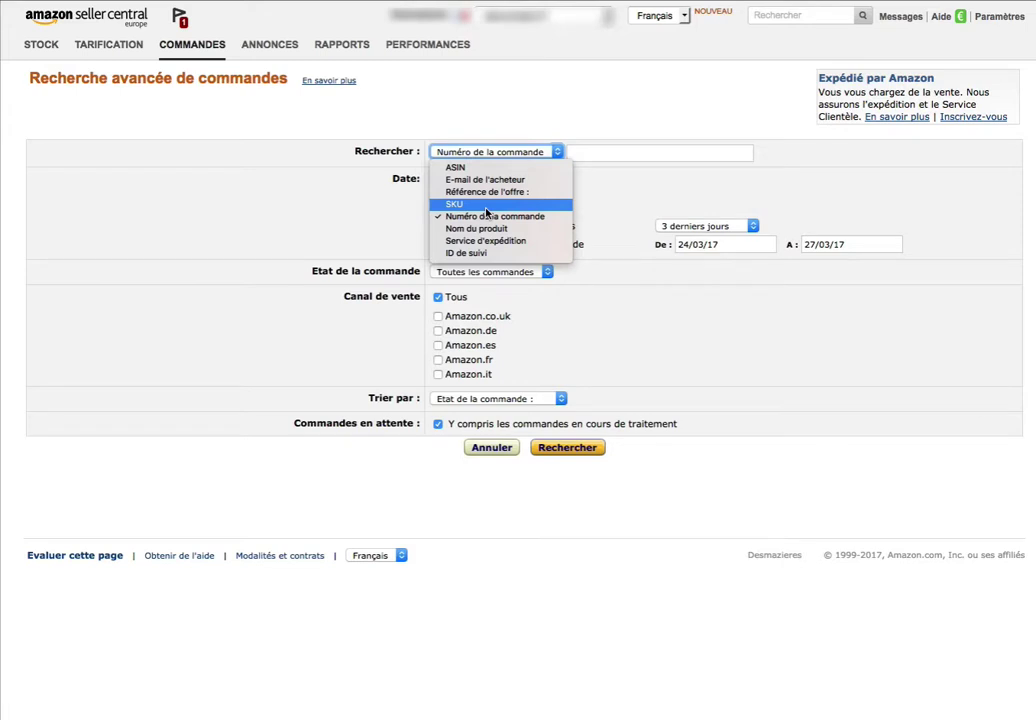
pyautogui.click(343, 220)
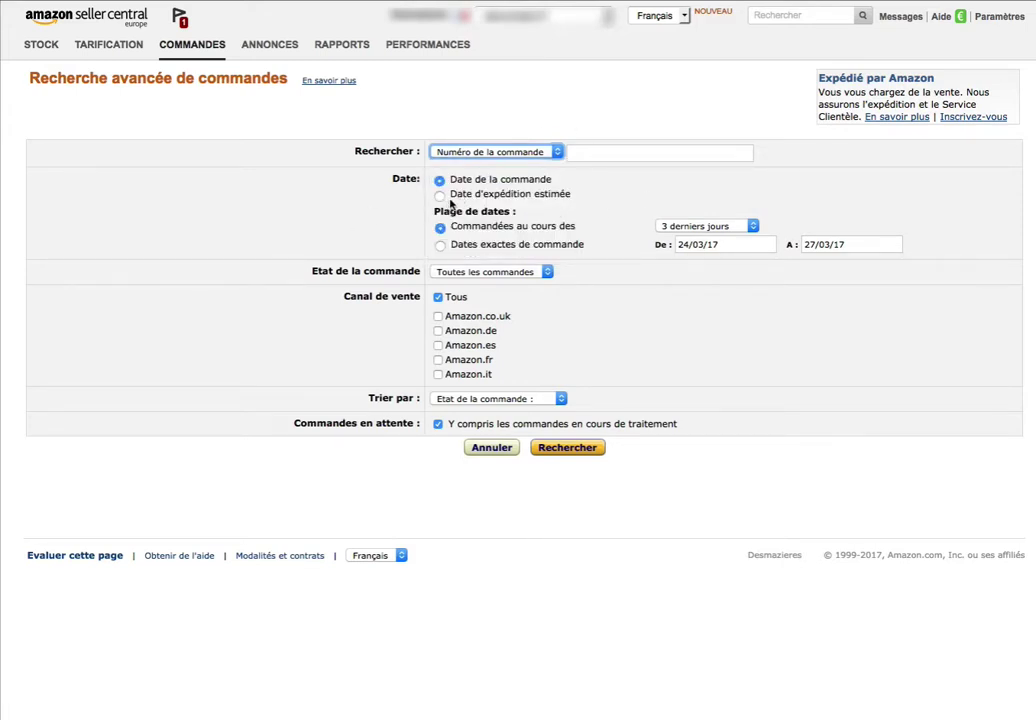
pyautogui.click(712, 226)
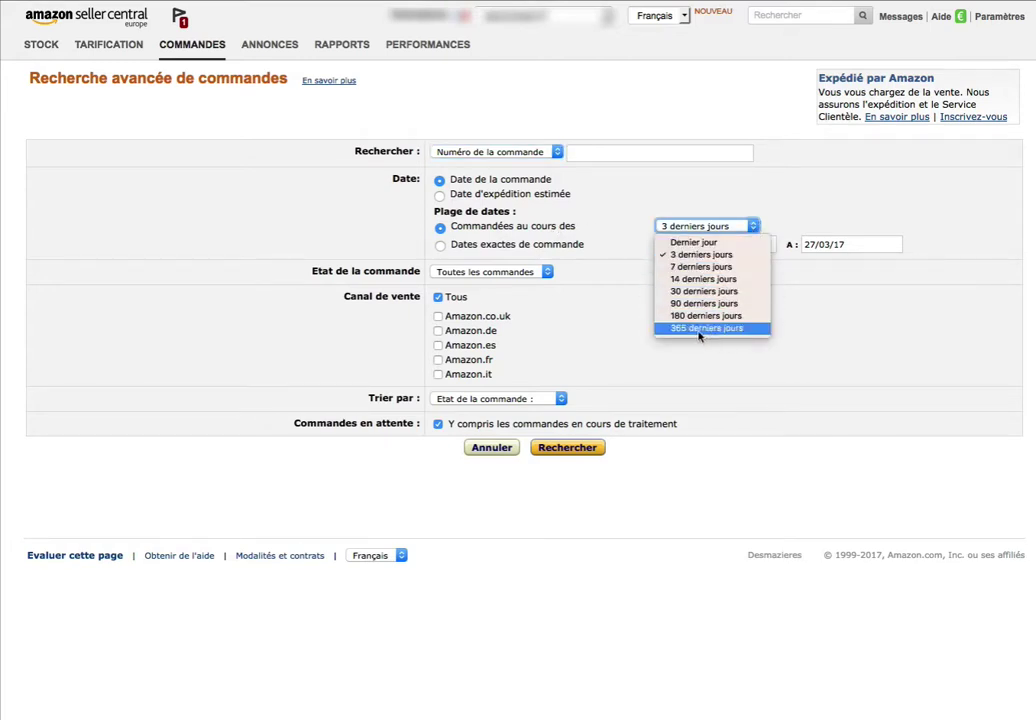
pyautogui.click(669, 196)
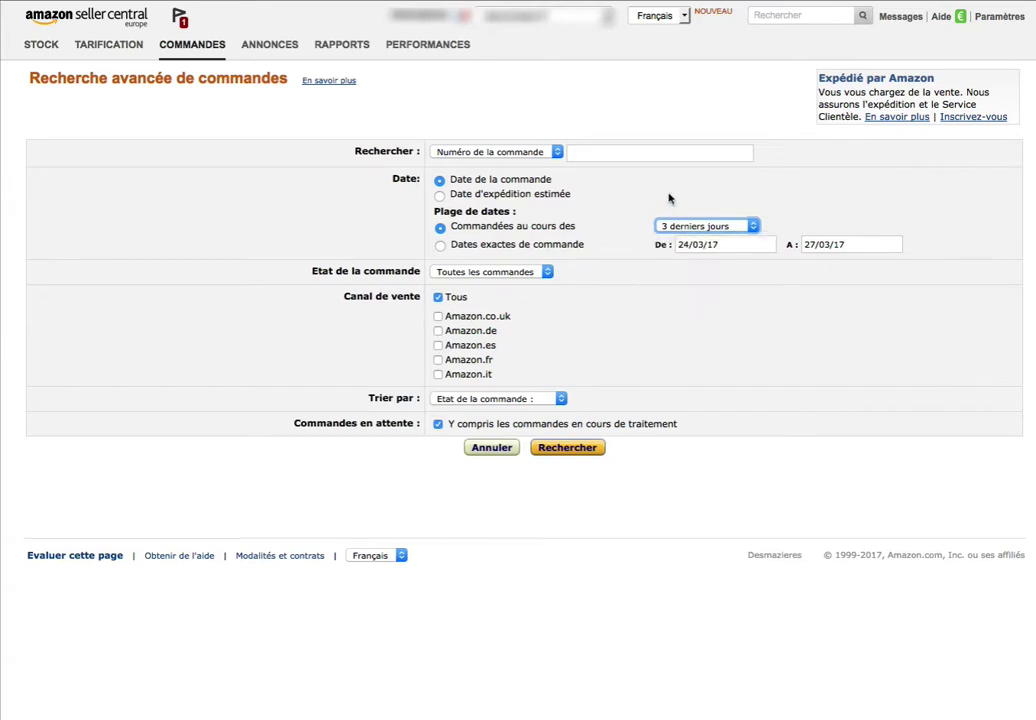
pyautogui.click(438, 331)
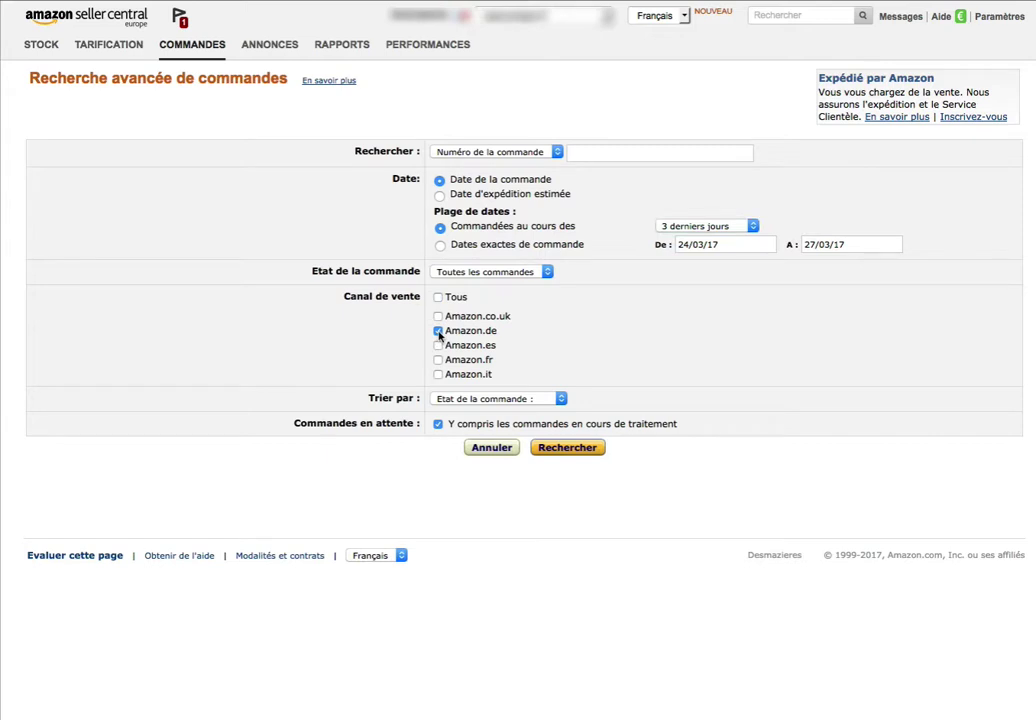
pyautogui.click(540, 399)
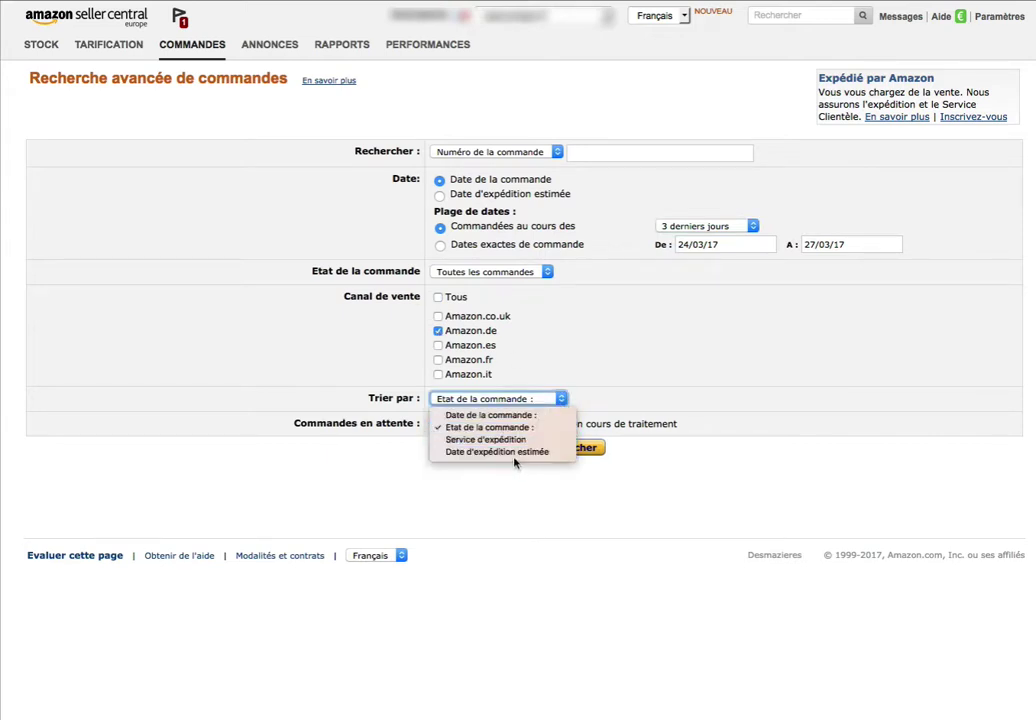
pyautogui.click(511, 334)
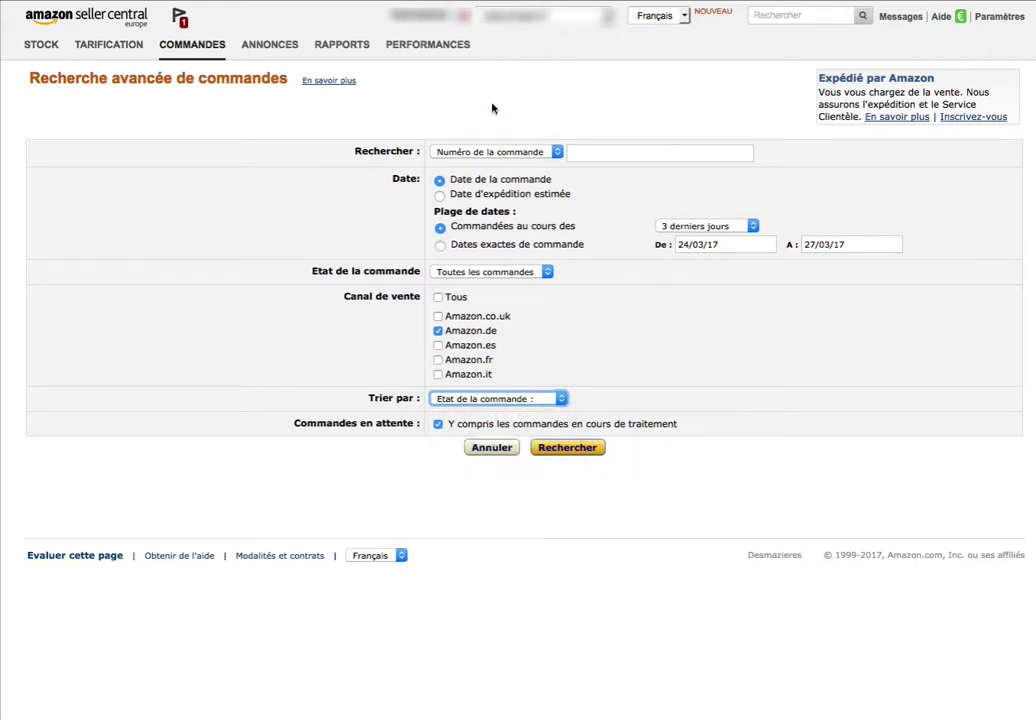
# Go back to order management, open the order reports page and set the report period to 7 days
pyautogui.moveTo(182, 50)
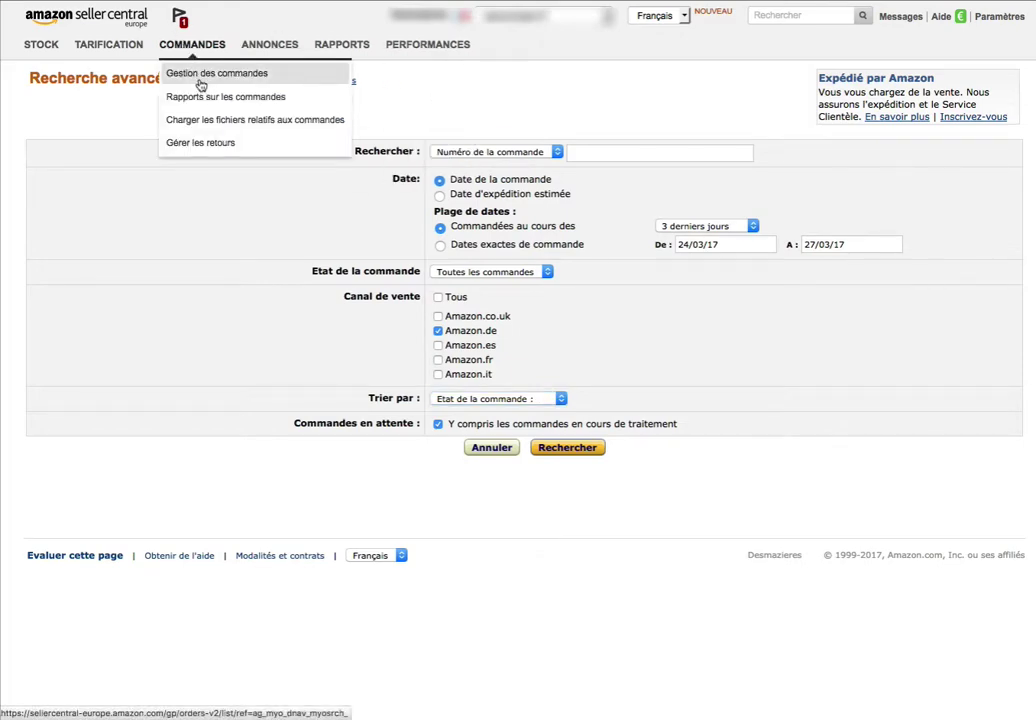
pyautogui.click(200, 84)
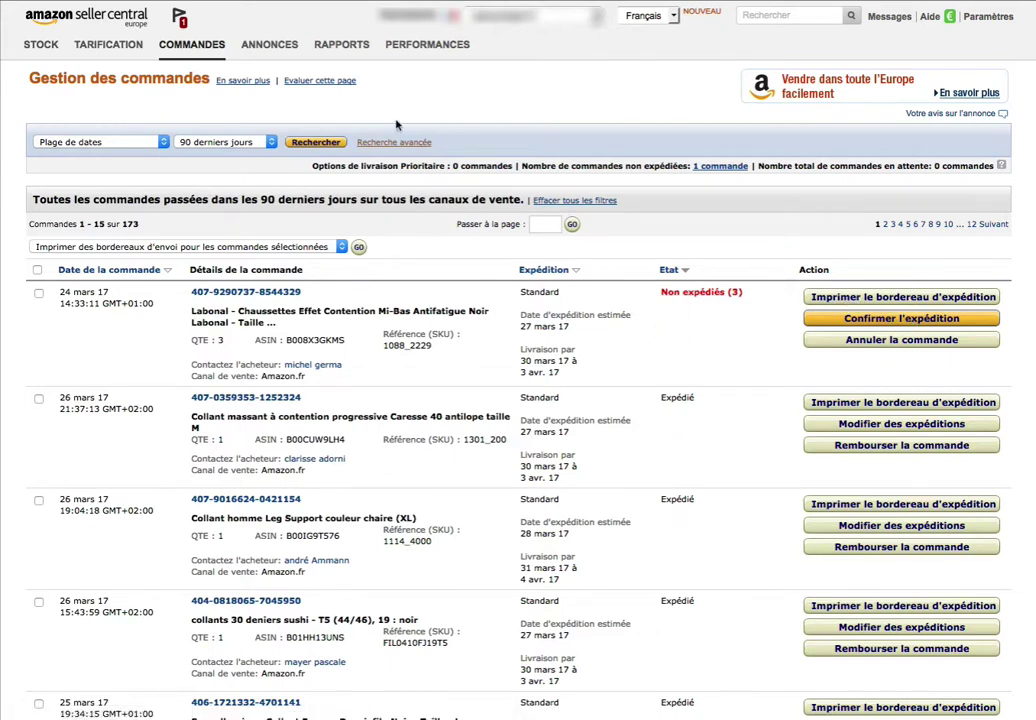
pyautogui.moveTo(190, 48)
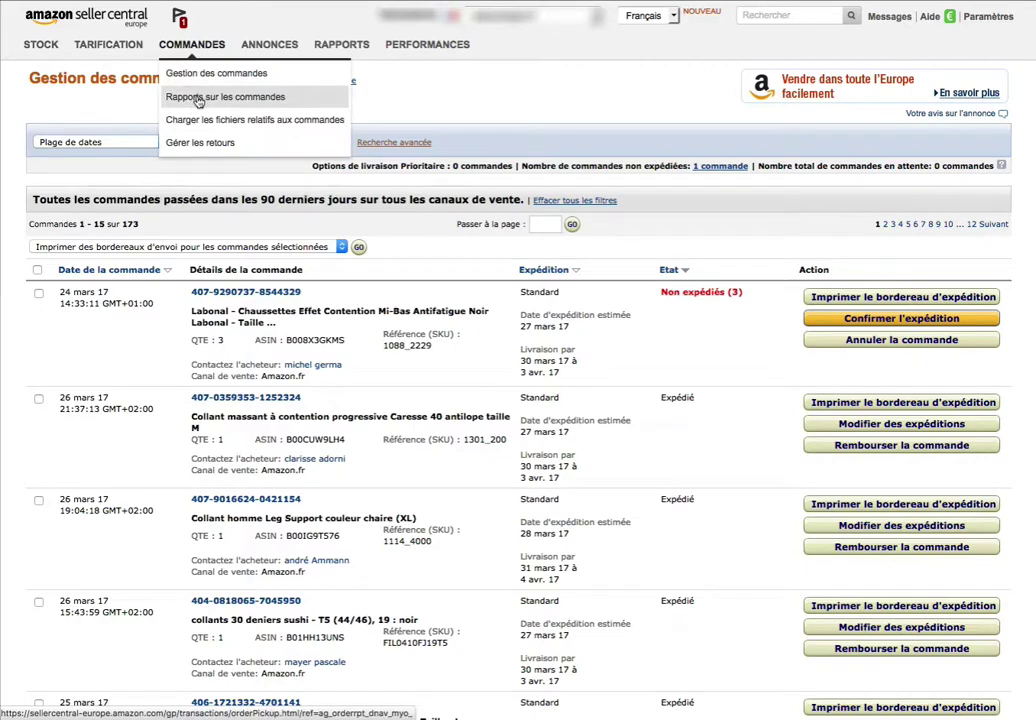
pyautogui.click(198, 101)
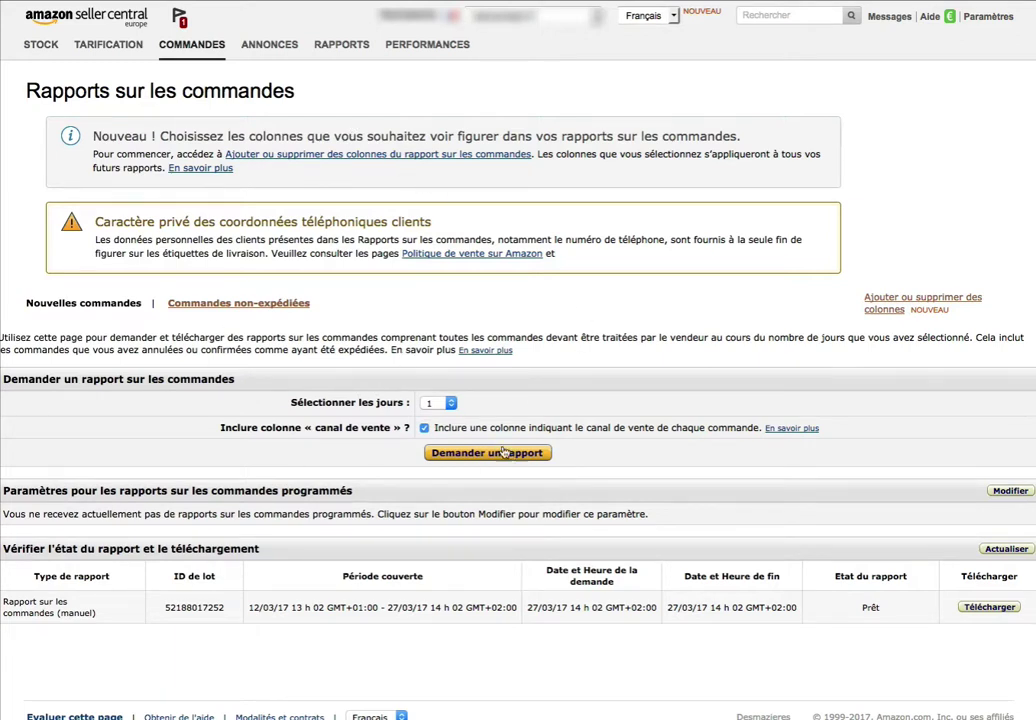
pyautogui.click(452, 403)
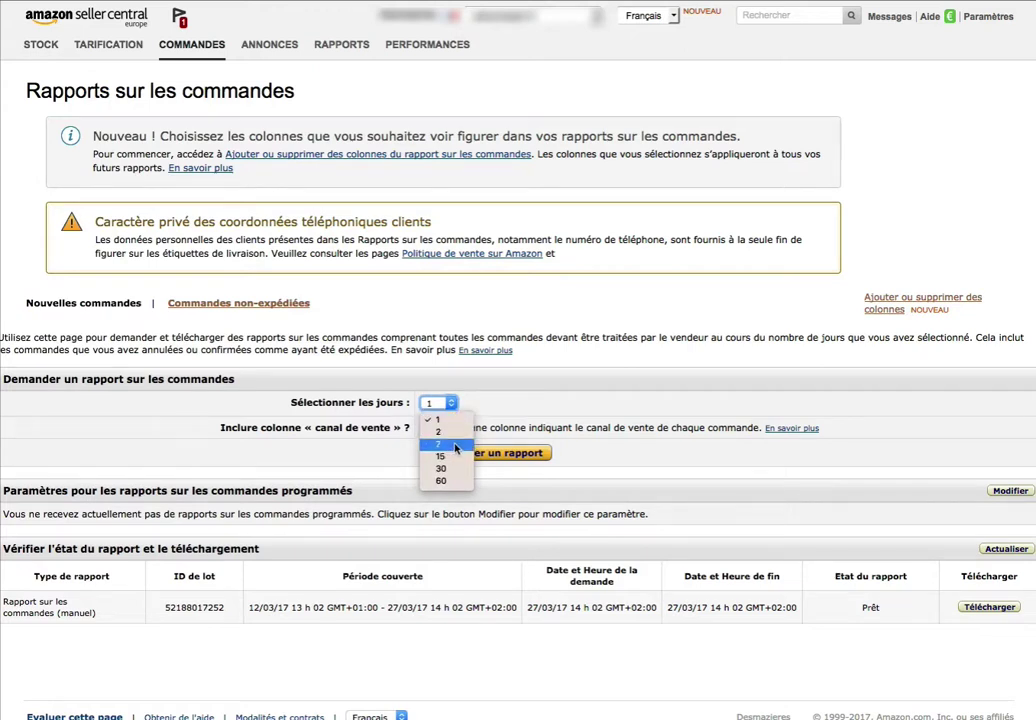
pyautogui.click(452, 447)
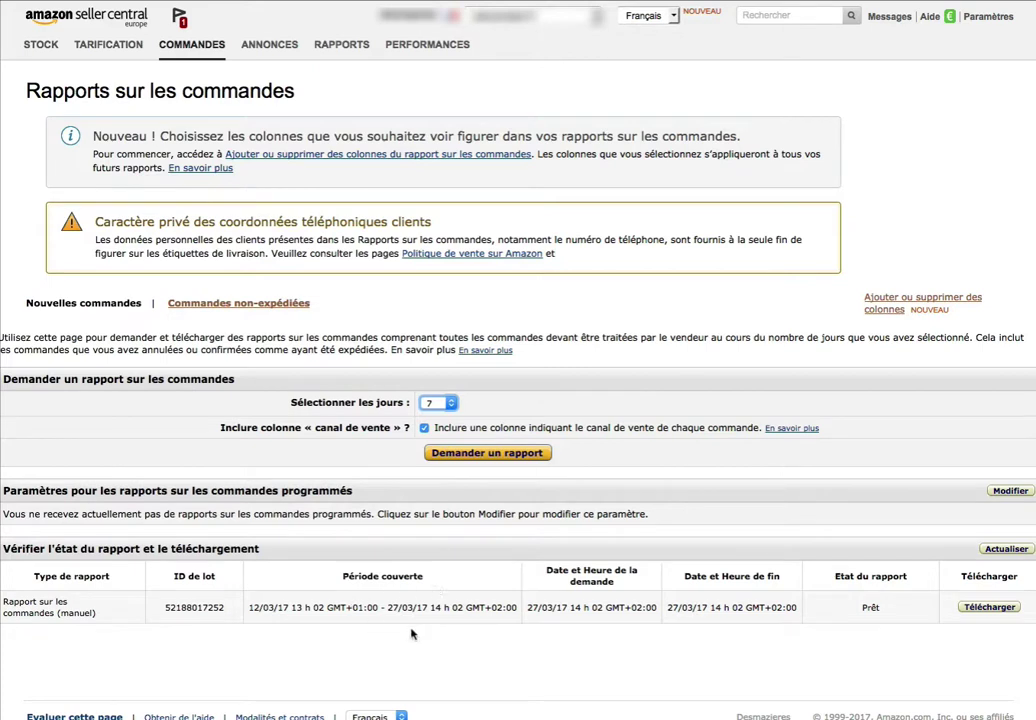
# Download the ready manual order report and view it in Excel, selecting the order ID in cell A9
pyautogui.click(987, 607)
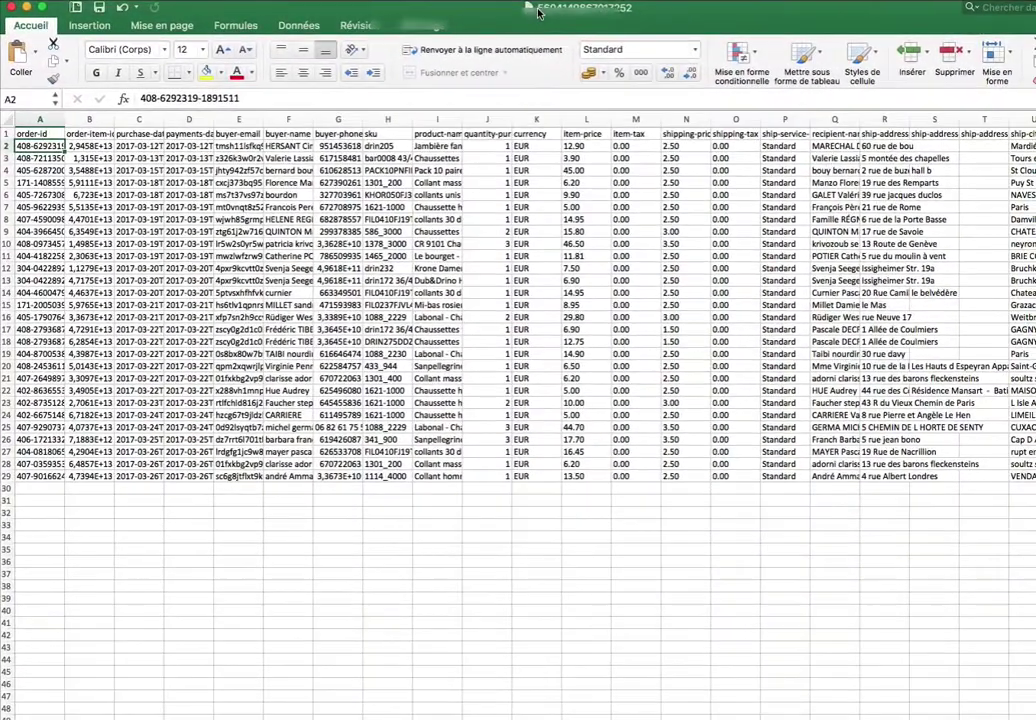
pyautogui.click(52, 231)
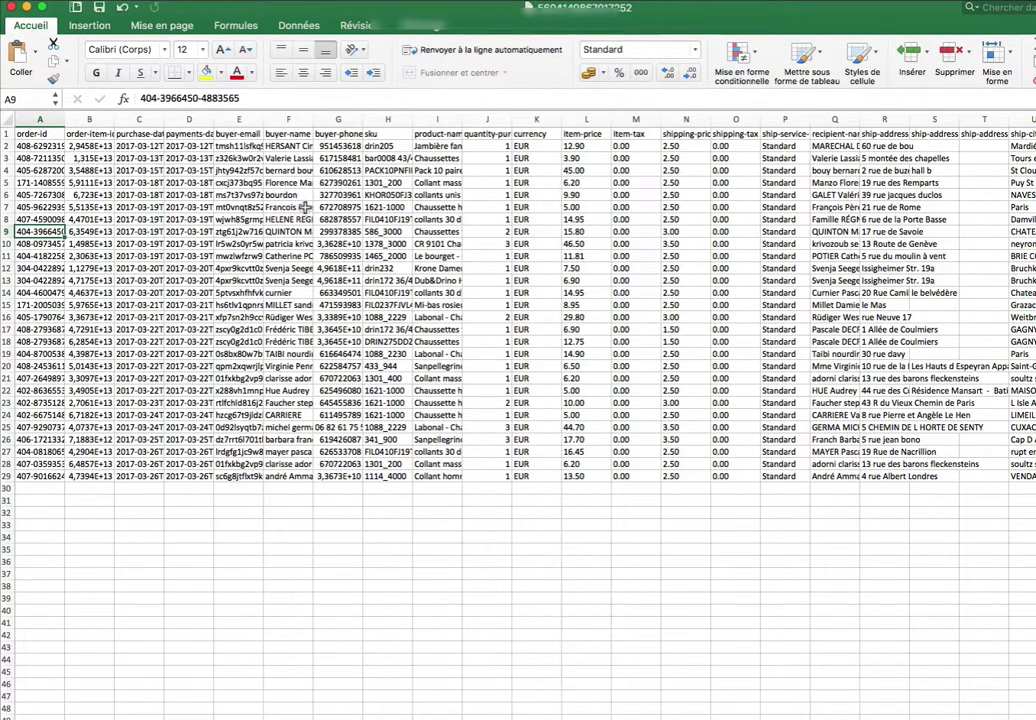
# Examine the order-id column heading and the complete order ID of the first order in cell A2
pyautogui.click(43, 136)
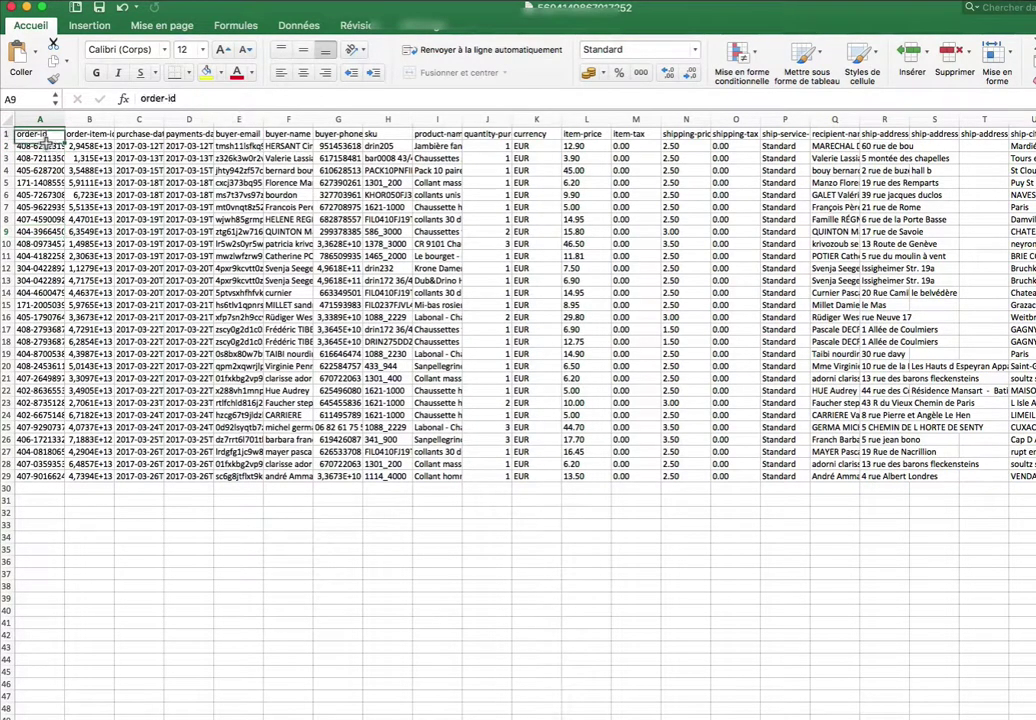
pyautogui.click(50, 146)
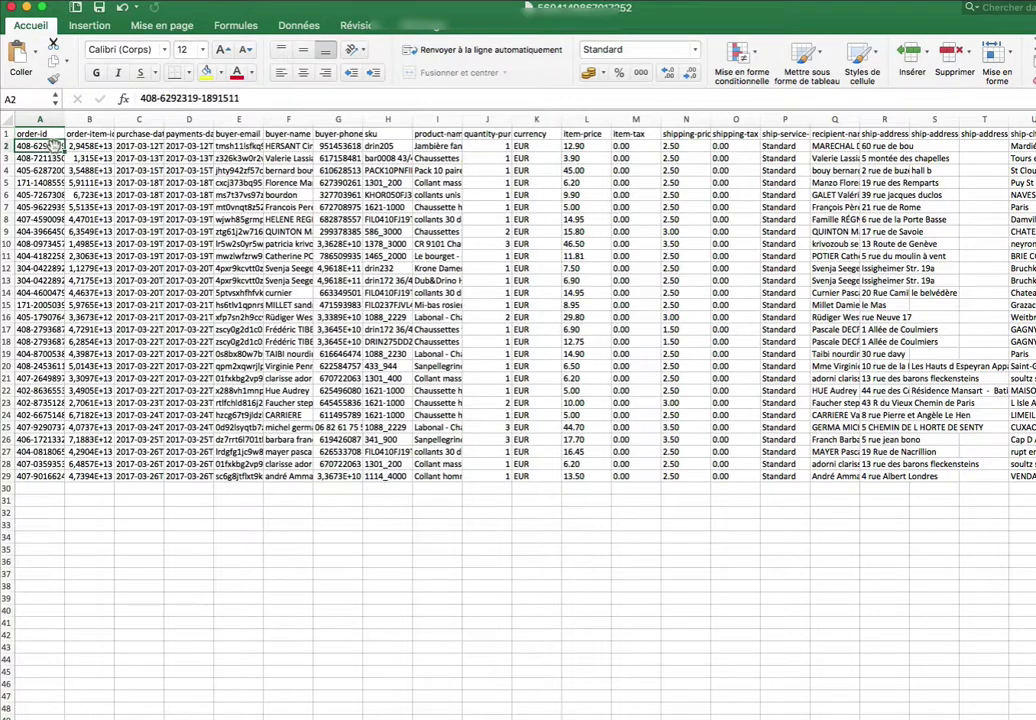
pyautogui.moveTo(141, 98); pyautogui.dragTo(240, 99)
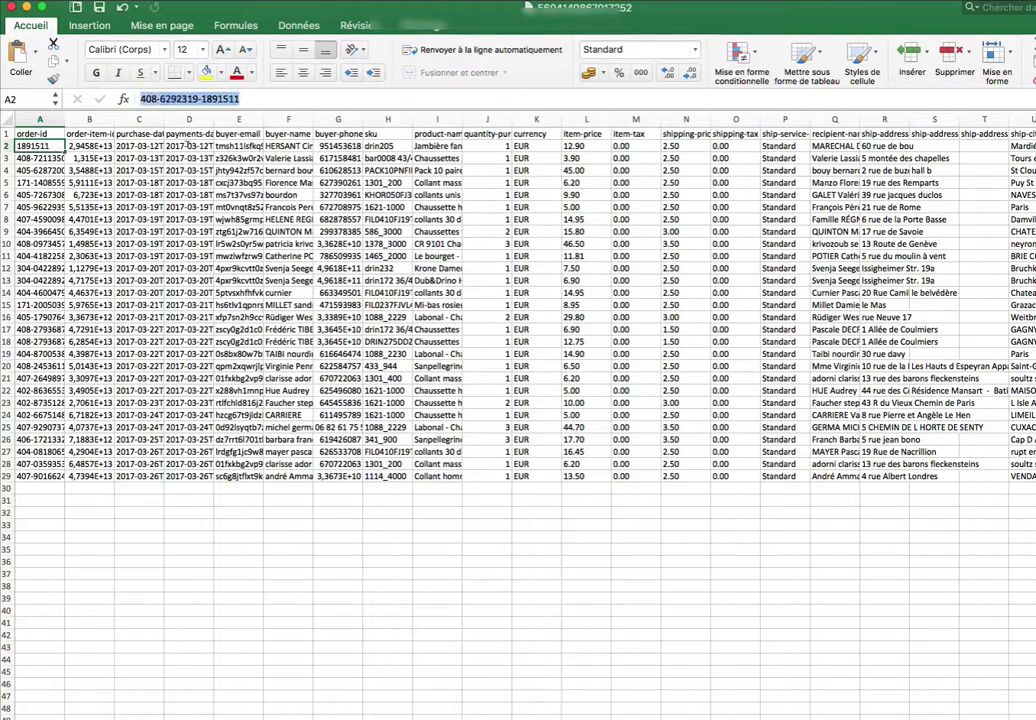
# Widen column B until its full order-item-id heading fits, and select the heading in cell B1
pyautogui.click(98, 147)
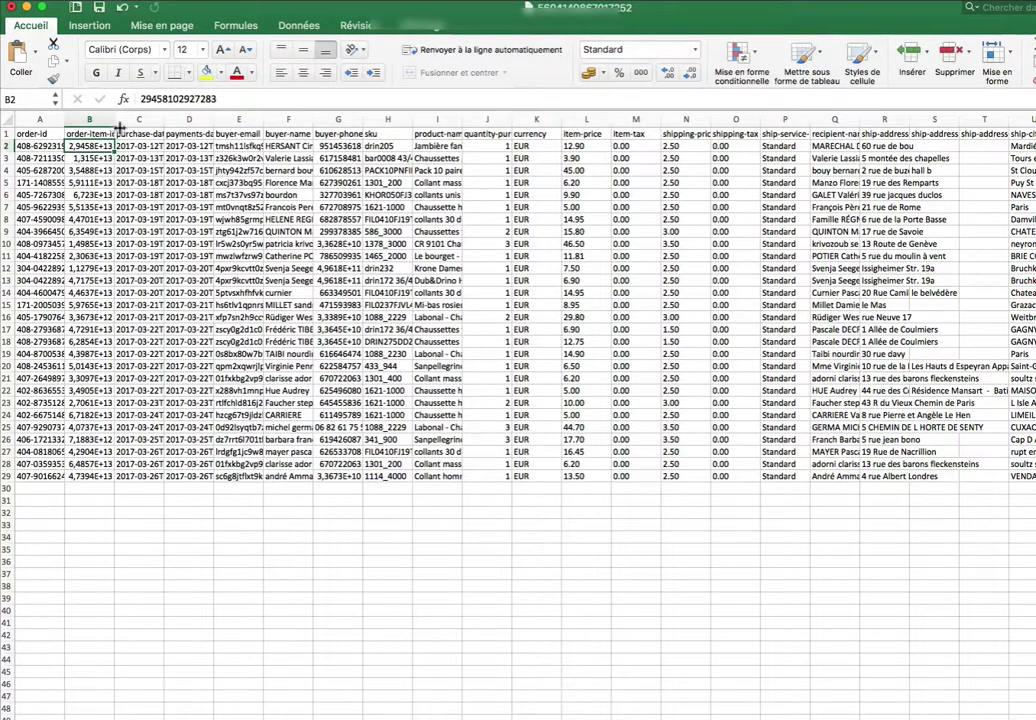
pyautogui.moveTo(117, 129); pyautogui.dragTo(140, 129)
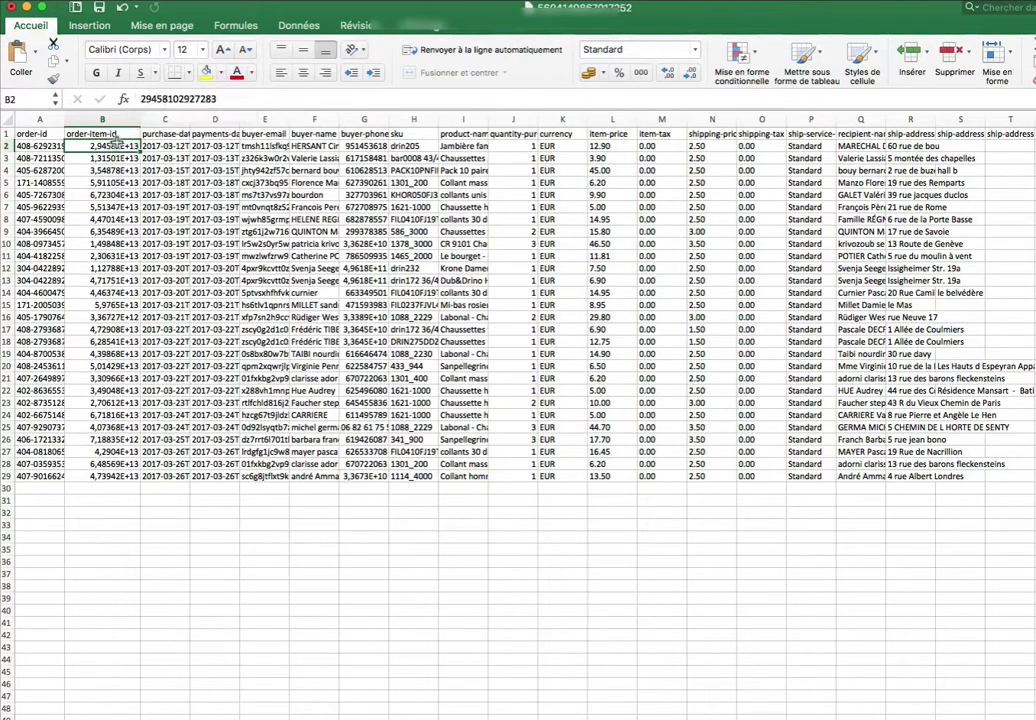
pyautogui.click(108, 133)
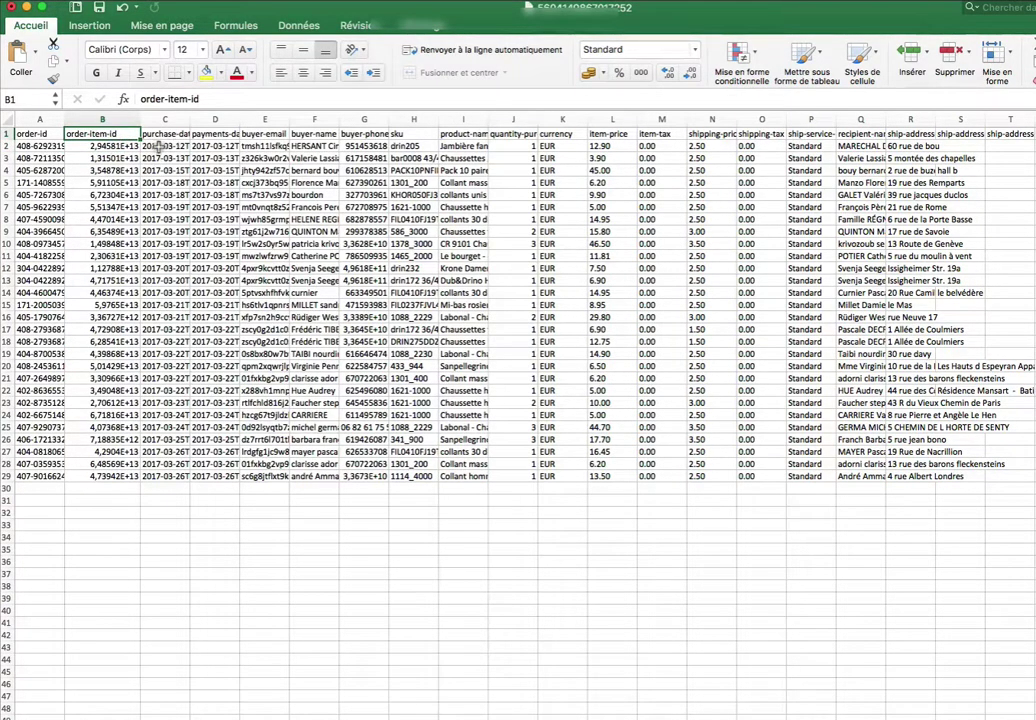
# Examine the purchase date, payment date and full buyer e-mail address of the order in row 3
pyautogui.click(165, 158)
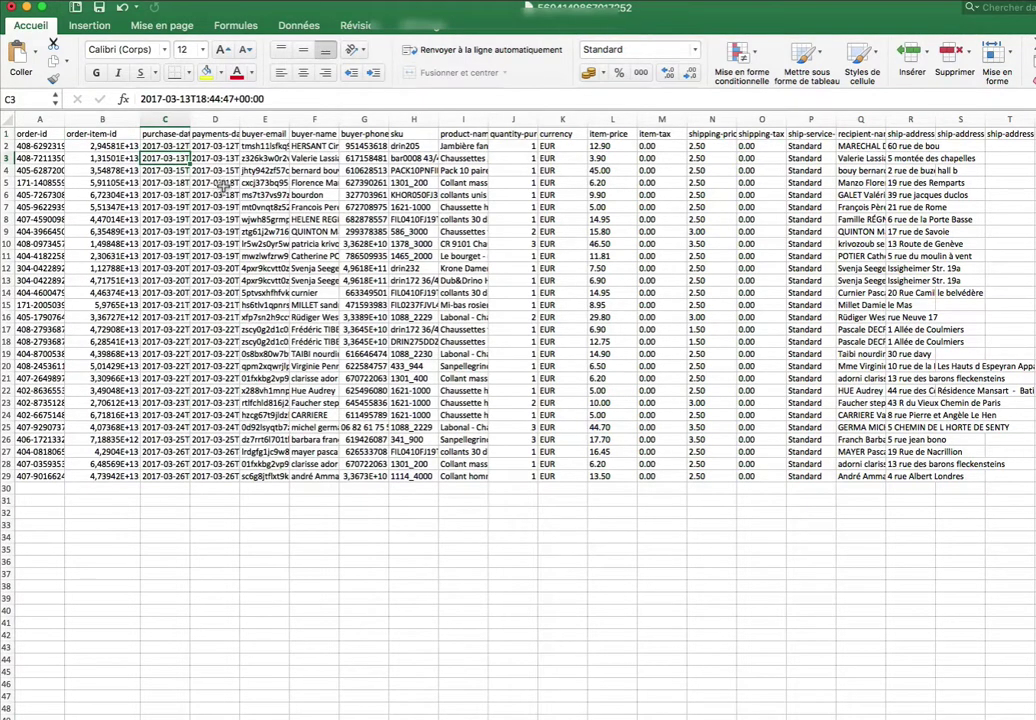
pyautogui.press('Right')
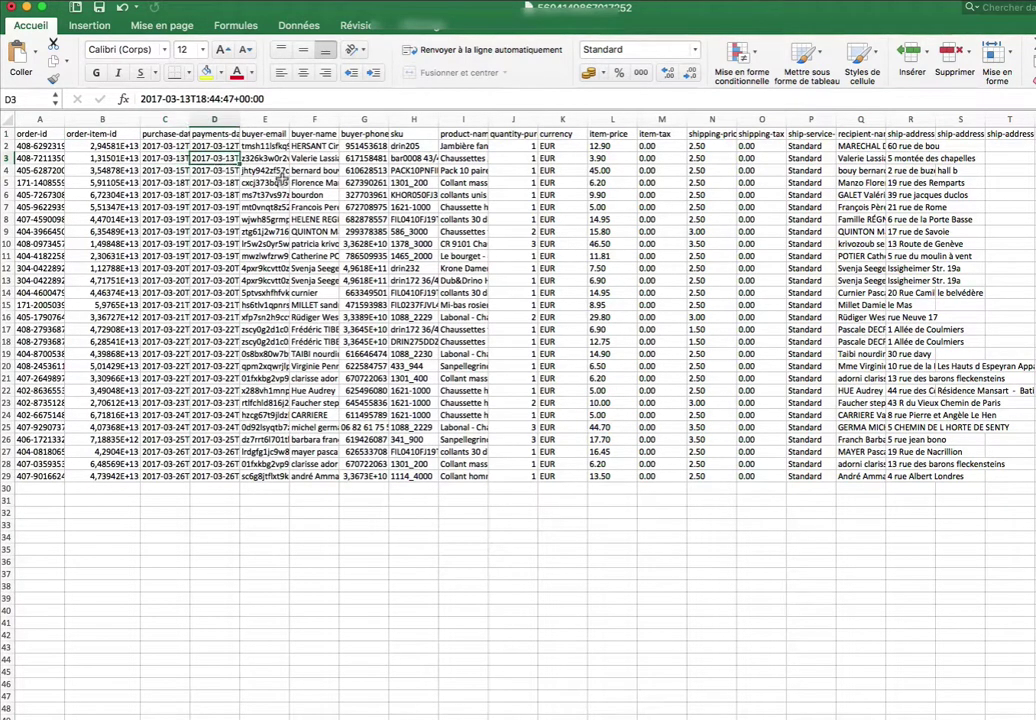
pyautogui.press('Right')
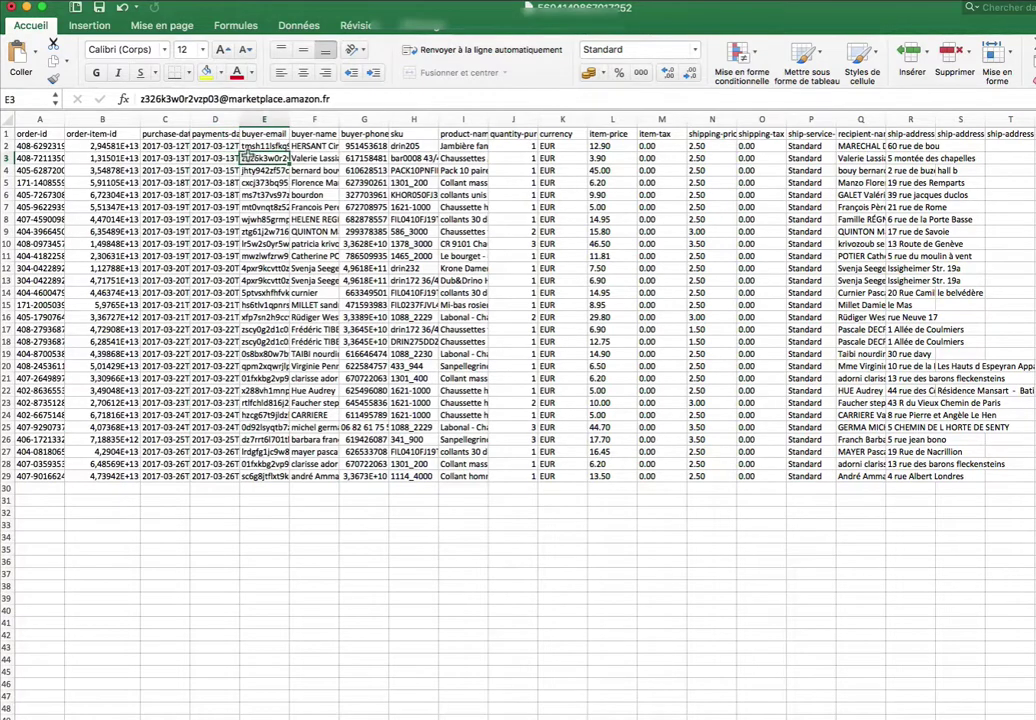
pyautogui.moveTo(141, 99)
pyautogui.mouseDown()
pyautogui.moveTo(330, 99)
pyautogui.moveTo(126, 100)
pyautogui.mouseUp()
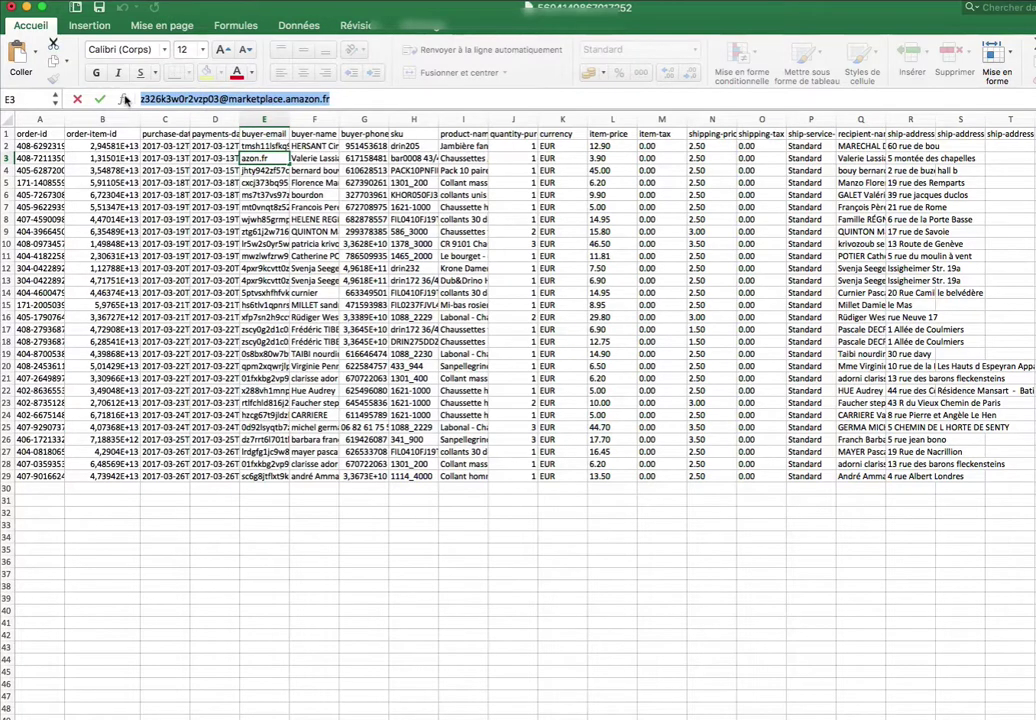
pyautogui.click(344, 99)
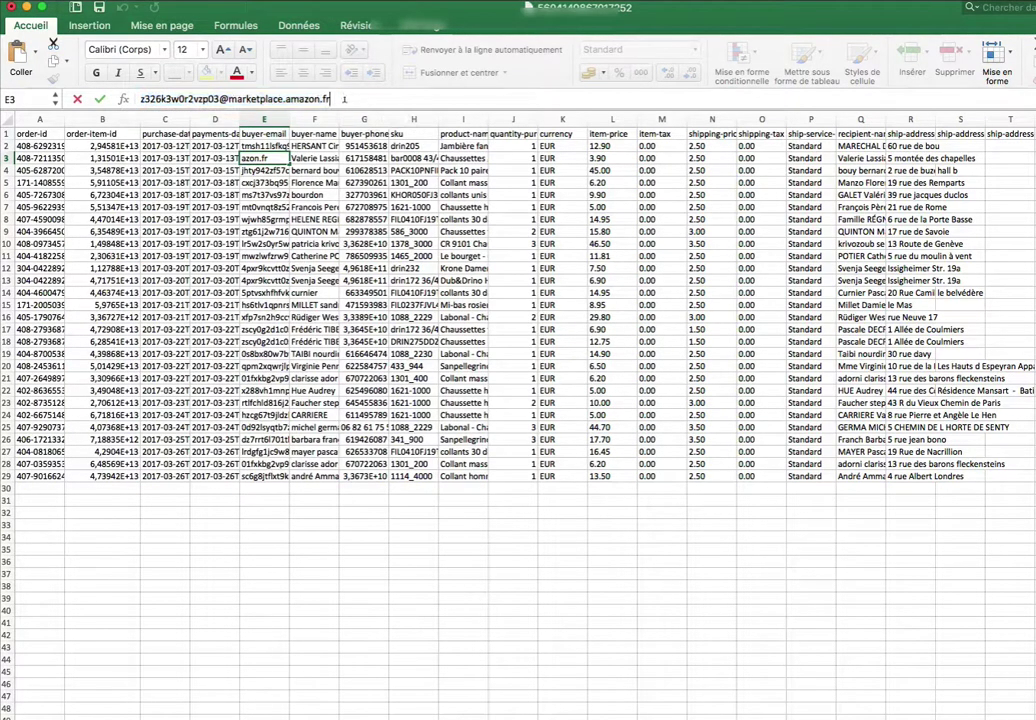
pyautogui.moveTo(340, 99); pyautogui.dragTo(141, 99)
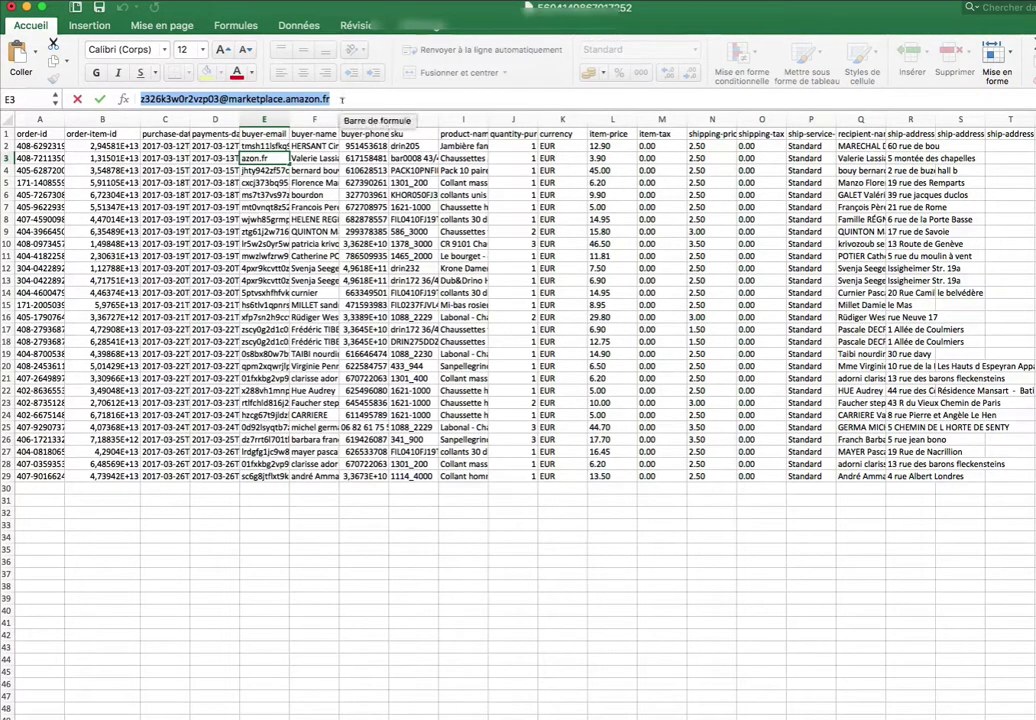
pyautogui.click(282, 186)
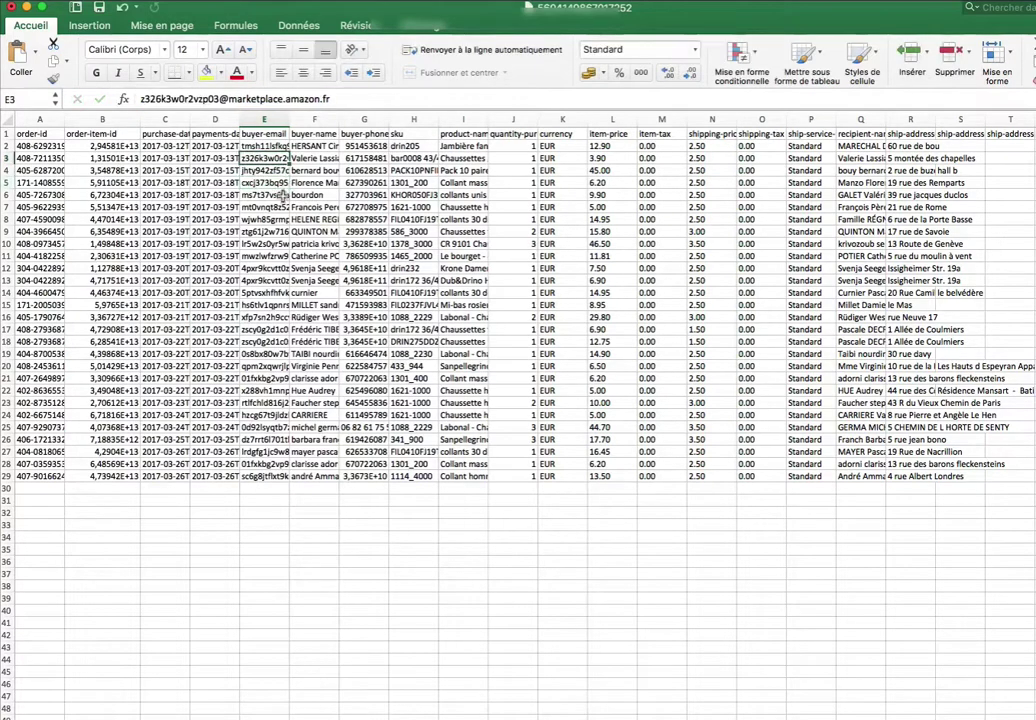
# Examine the buyer-email column by selecting all its addresses from E2 to E29, and end on cell E4
pyautogui.press('Down')
pyautogui.press('Down')
pyautogui.moveTo(268, 146); pyautogui.dragTo(272, 478)
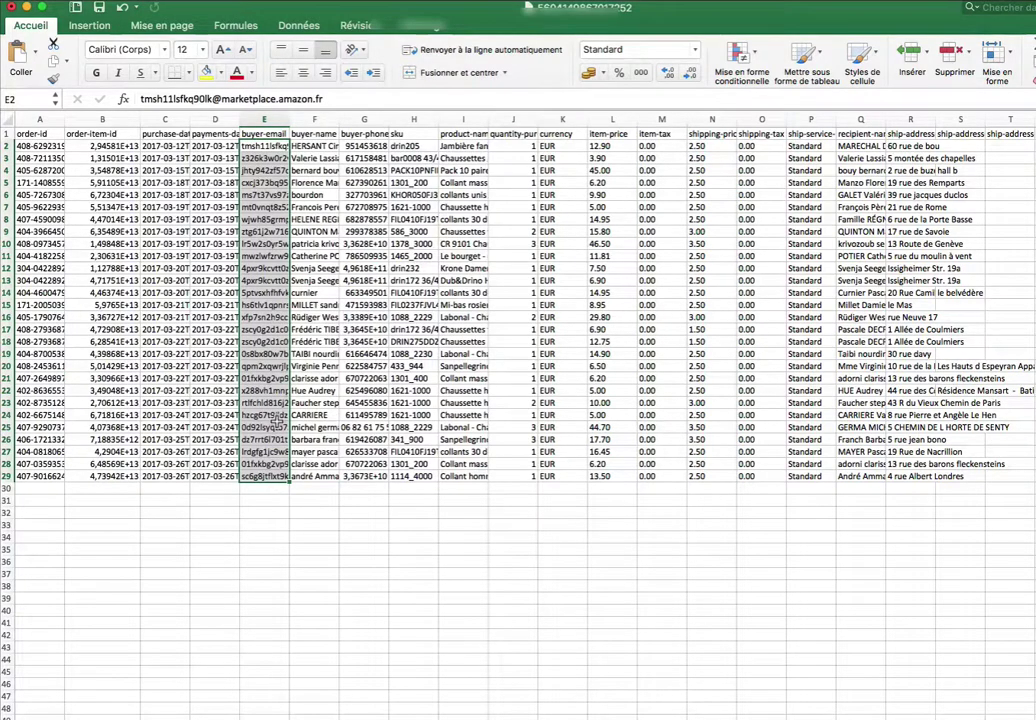
pyautogui.click(258, 170)
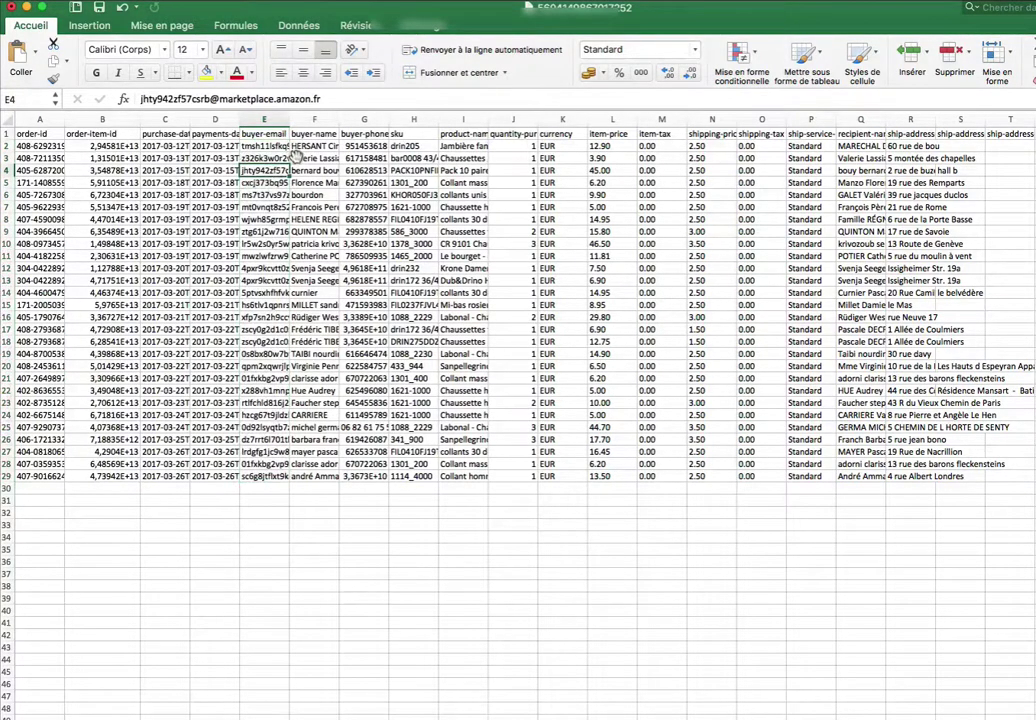
# Examine the buyer-name, buyer-phone, sku, product-name, quantity, currency and item-price columns, ending on the first order's price in L2
pyautogui.click(323, 148)
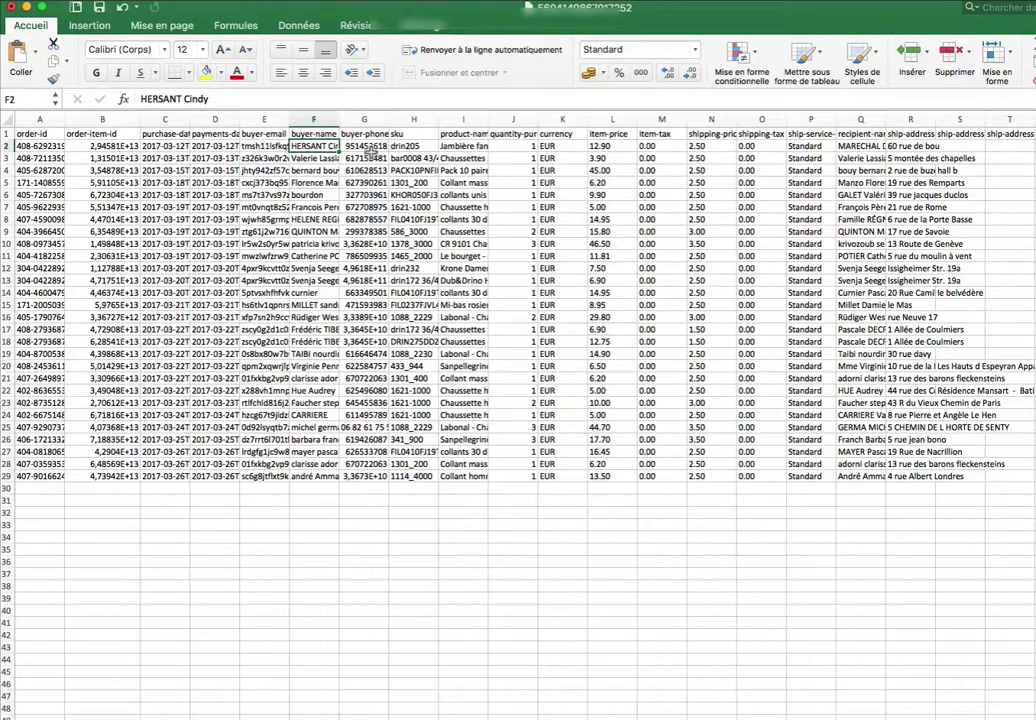
pyautogui.click(362, 147)
pyautogui.click(428, 149)
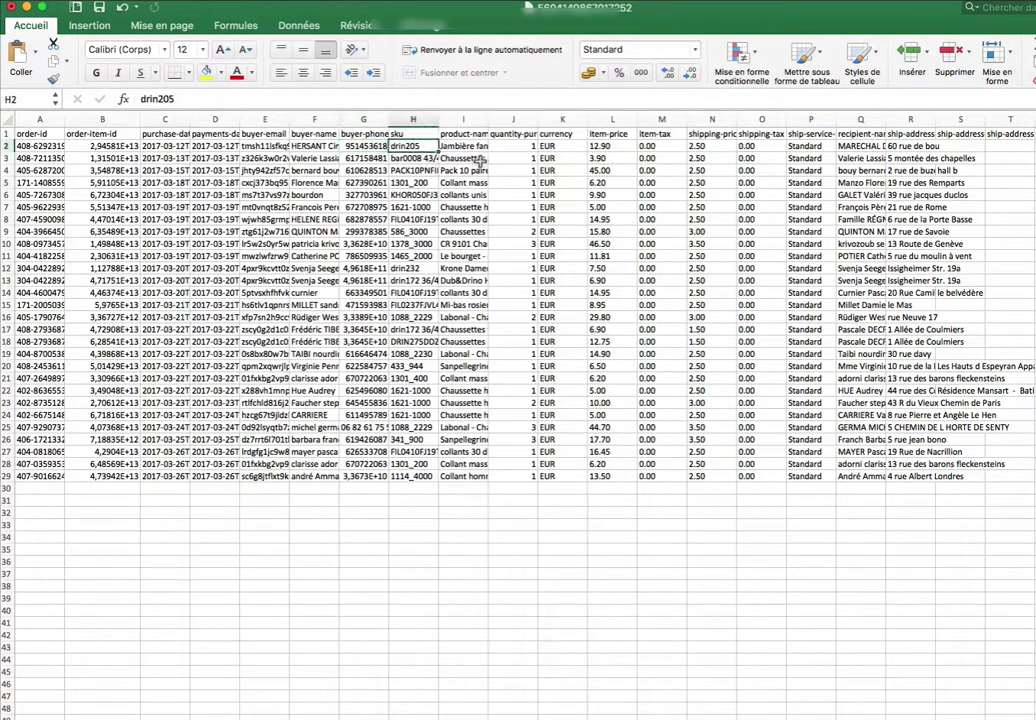
pyautogui.click(474, 150)
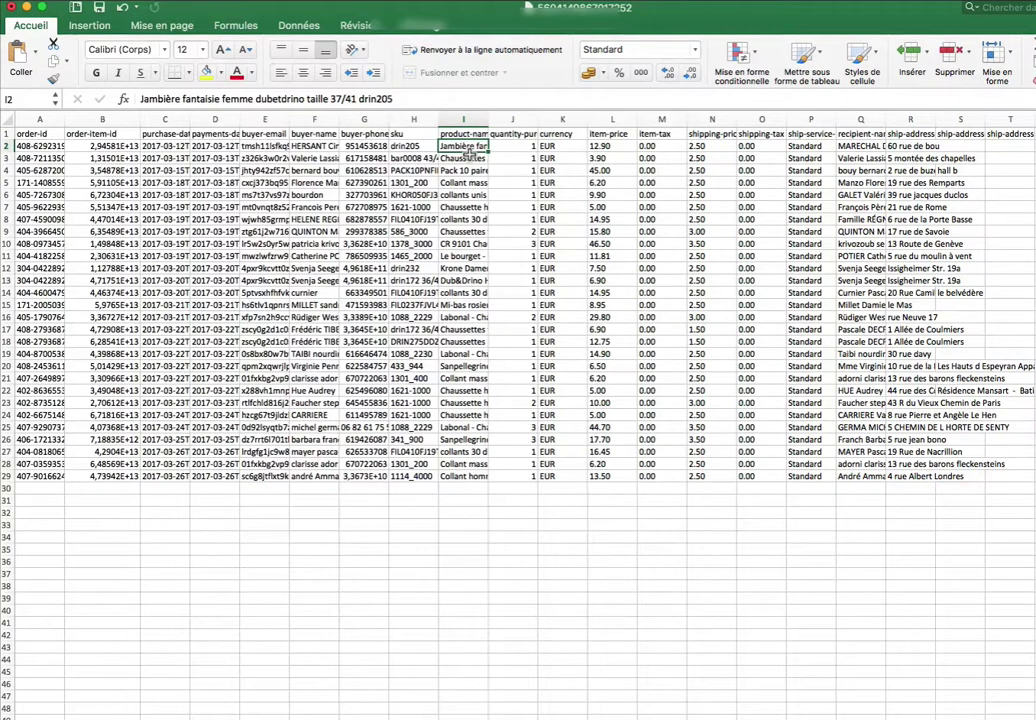
pyautogui.click(525, 171)
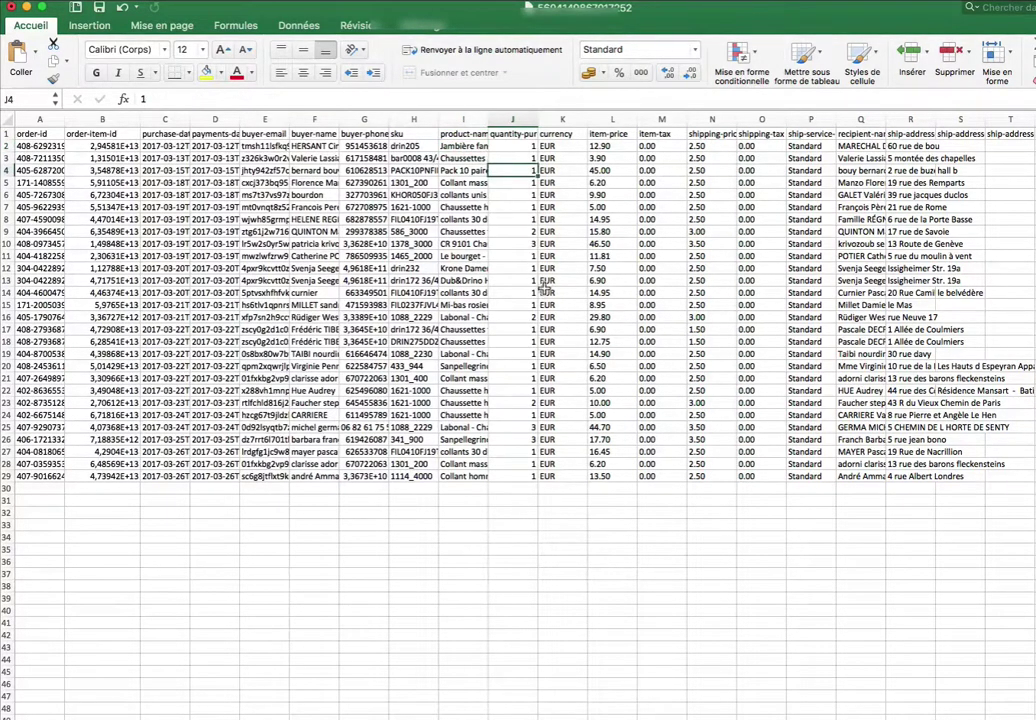
pyautogui.click(552, 172)
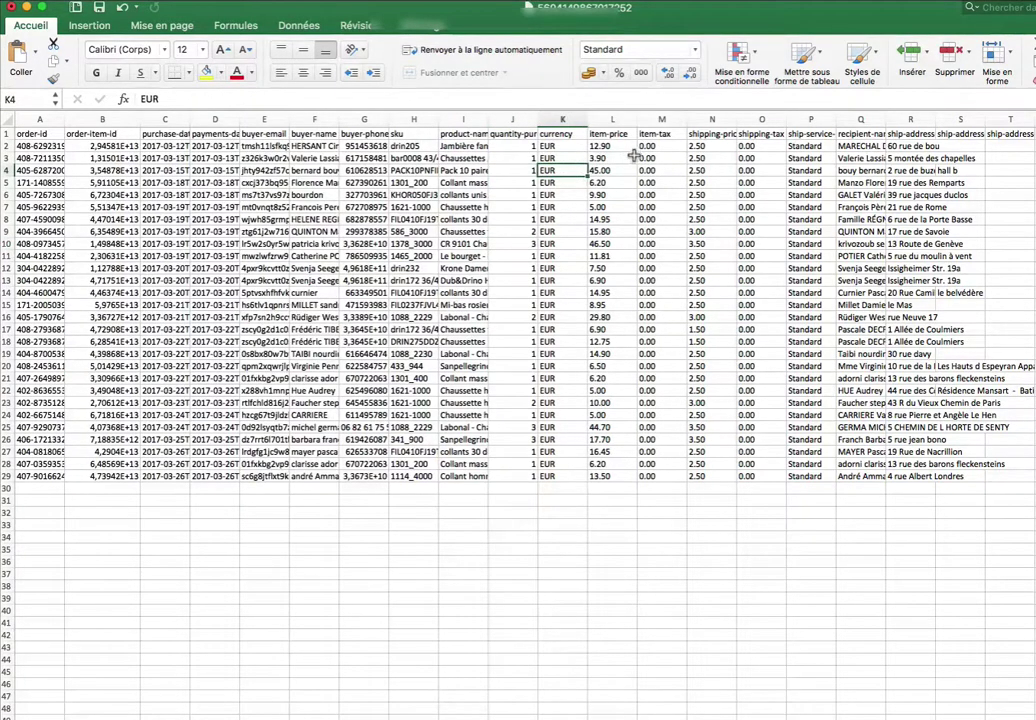
pyautogui.click(600, 146)
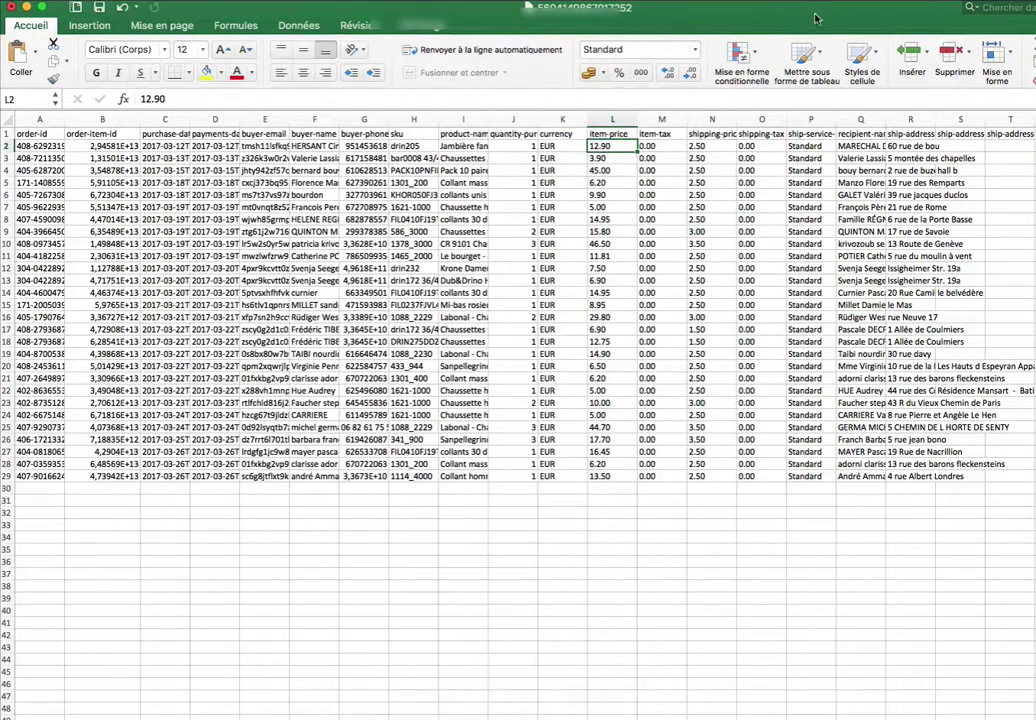
# Shift the report window to reveal more columns and examine row 2 from the recipient name across to the shipping phone number
pyautogui.moveTo(785, 1); pyautogui.dragTo(747, 19)
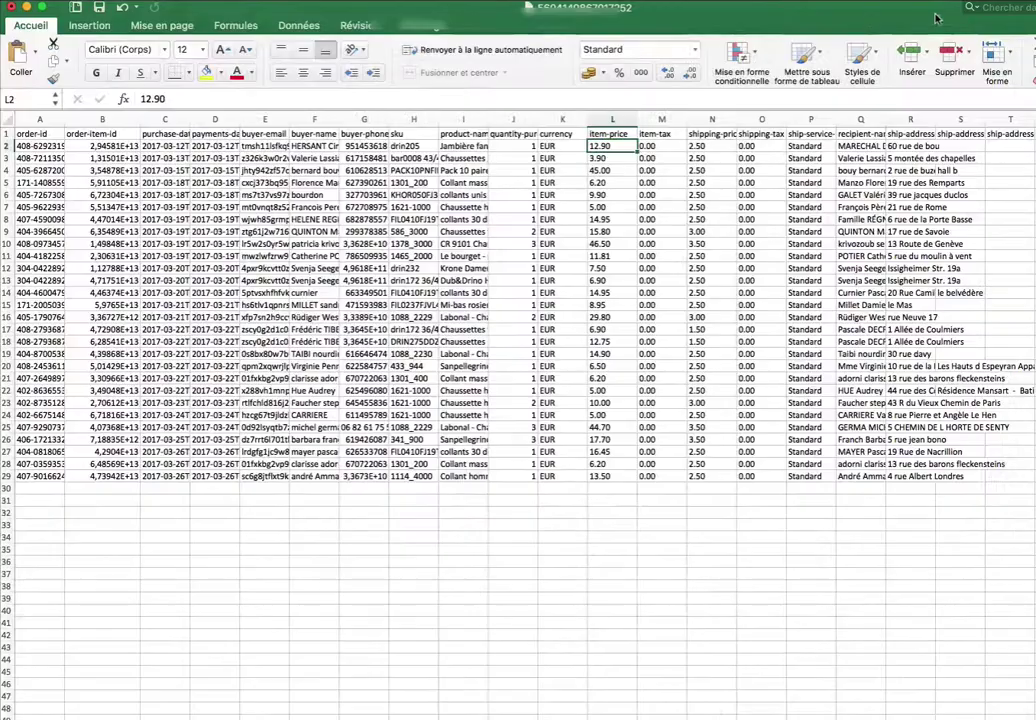
pyautogui.click(800, 13)
pyautogui.moveTo(790, 12); pyautogui.dragTo(663, 10)
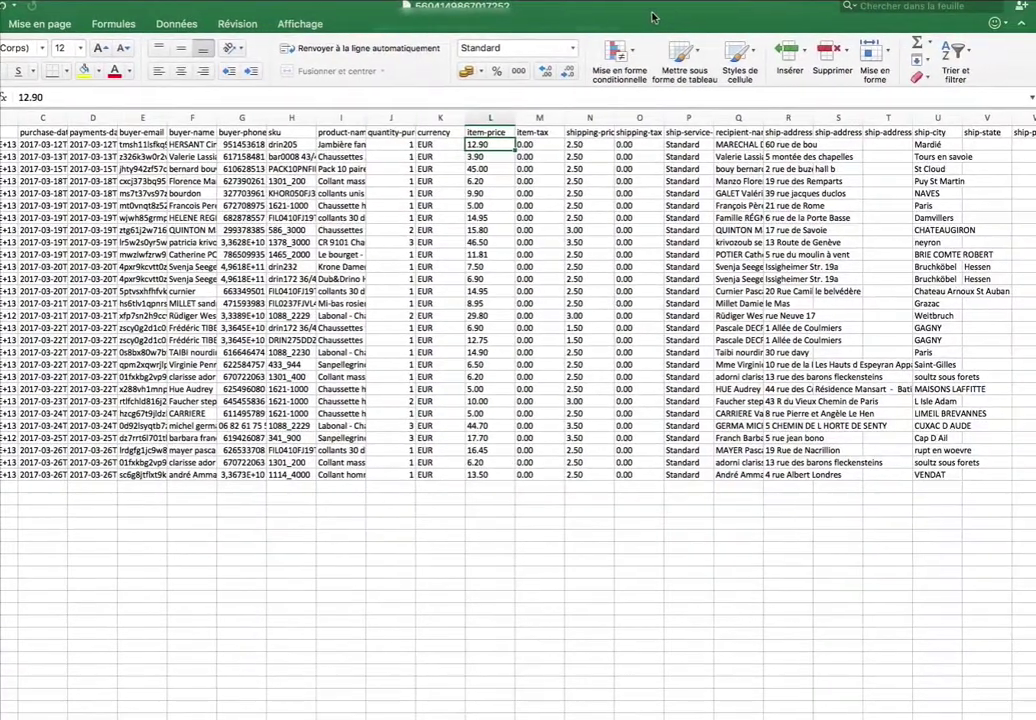
pyautogui.click(735, 146)
pyautogui.press('Right')
pyautogui.press('Right')
pyautogui.press('Right')
pyautogui.press('Right')
pyautogui.press('Right')
pyautogui.press('Right')
pyautogui.press('Right')
pyautogui.press('Right')
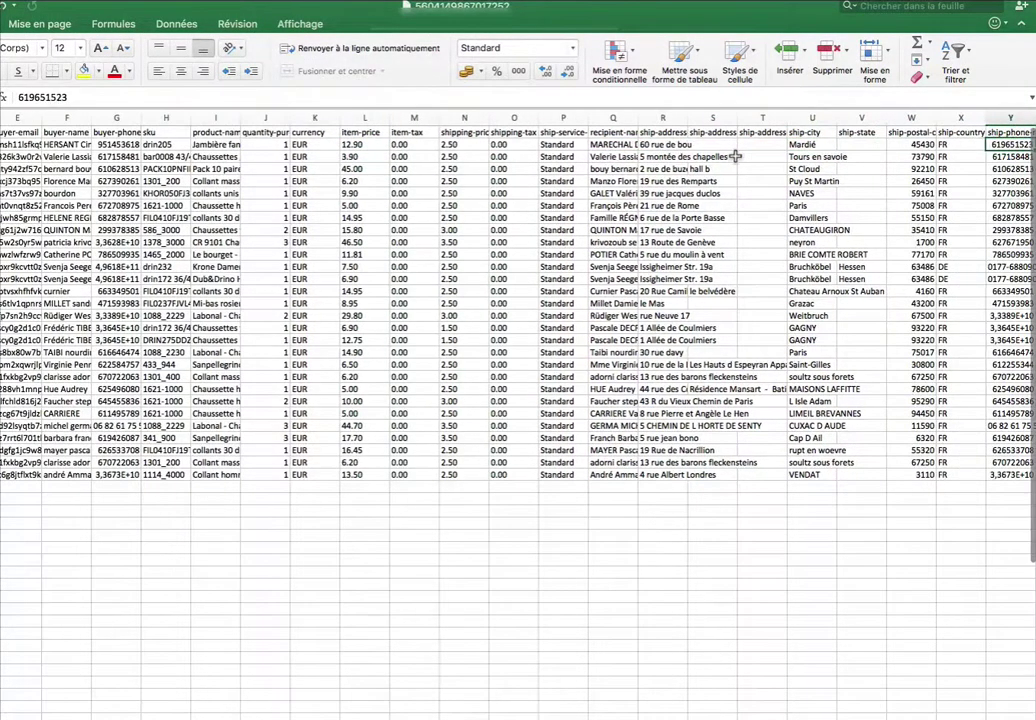
# Examine the delivery columns of row 2 as far as column AC, and return to the ship-country cell X2
pyautogui.press('Right')
pyautogui.press('Right')
pyautogui.press('Right')
pyautogui.press('Right')
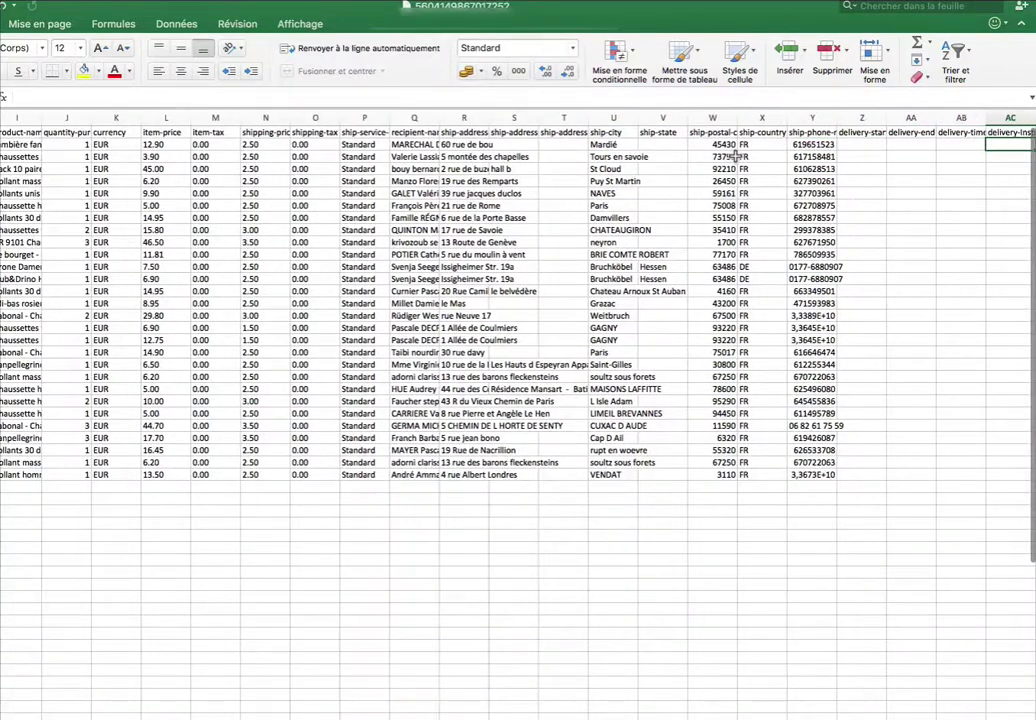
pyautogui.press('Left')
pyautogui.press('Left')
pyautogui.press('Left')
pyautogui.press('Left')
pyautogui.press('Left')
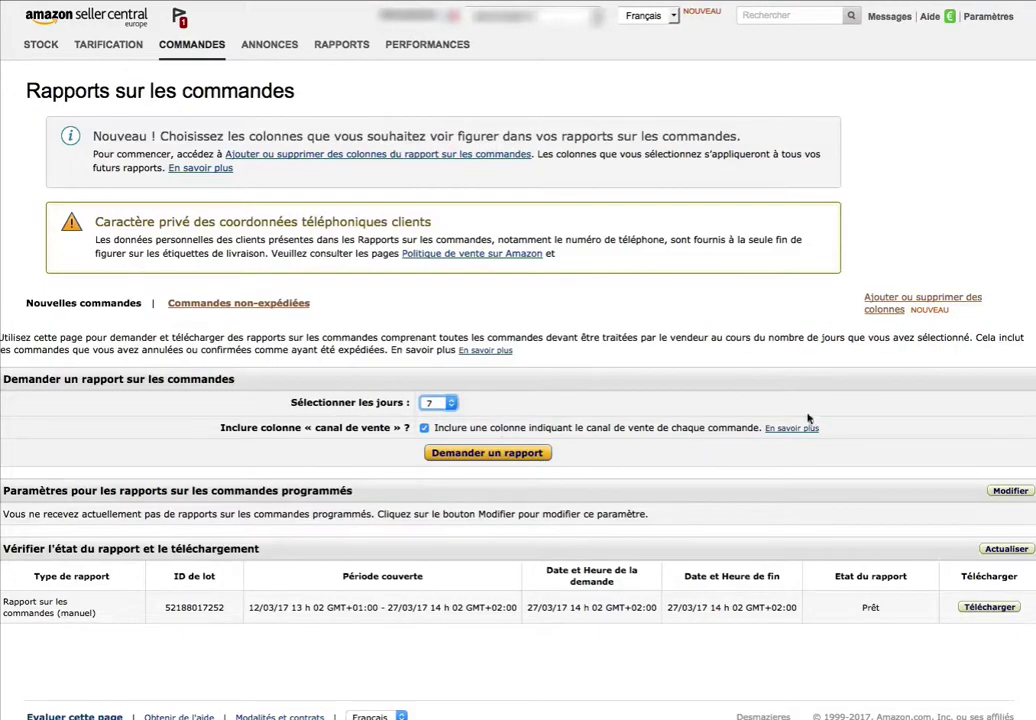
# Open the Seller Central page for uploading order-related files
pyautogui.moveTo(182, 52)
pyautogui.moveTo(195, 48)
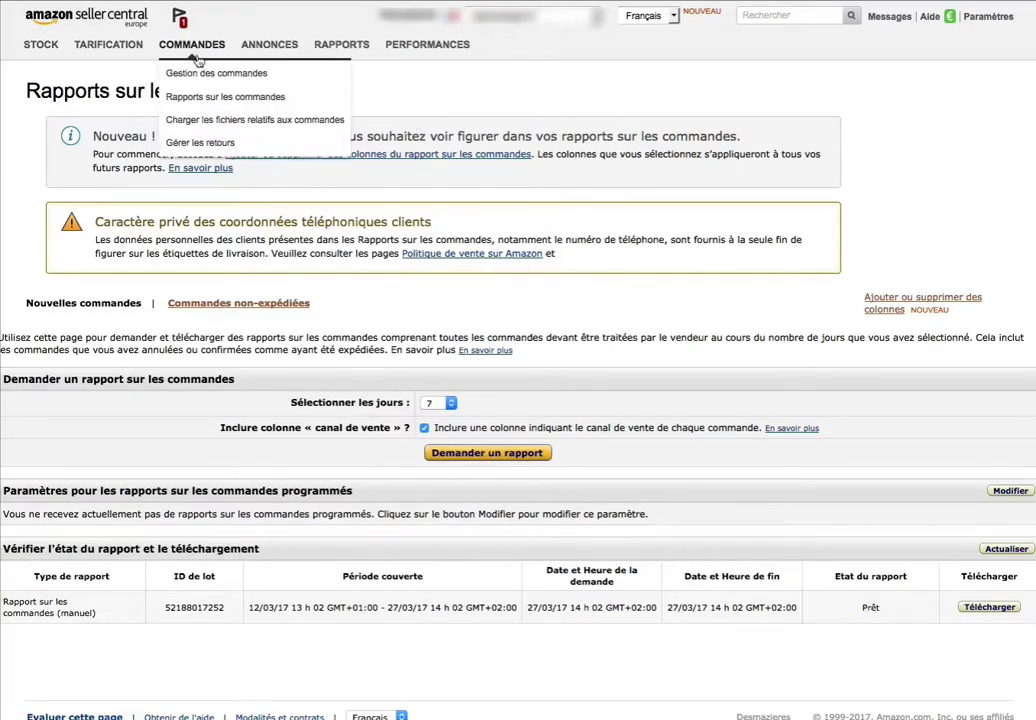
pyautogui.click(231, 130)
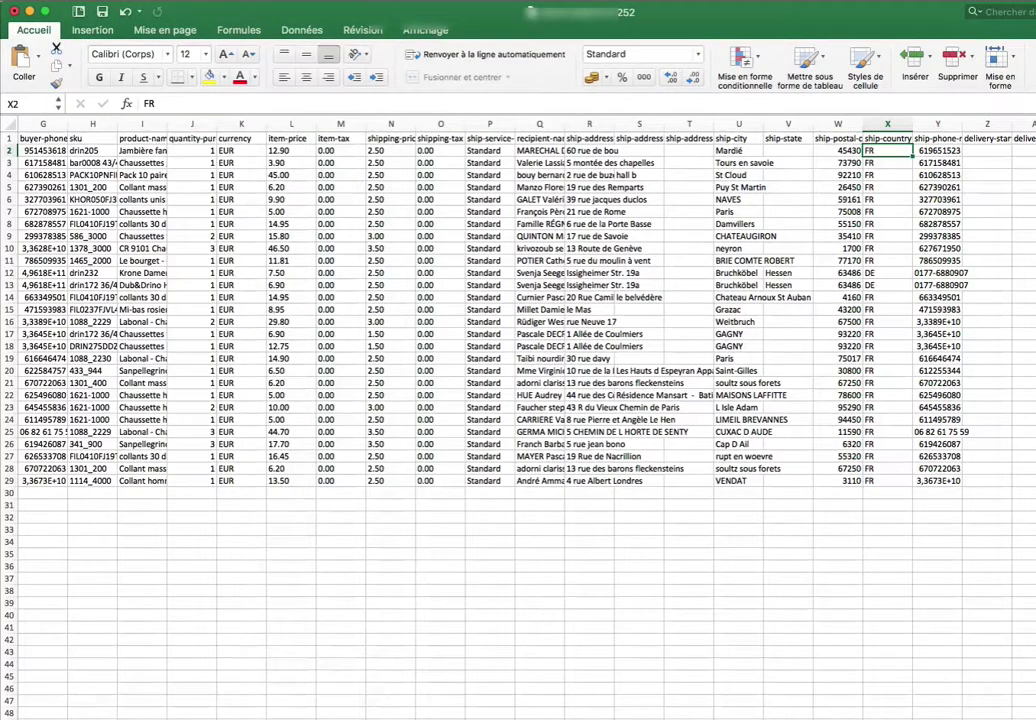
# Switch to the Flat.File.ShippingConfirm.fr workbook in Excel and arrange its window so the Définitions sheet is readable
pyautogui.click(335, 2)
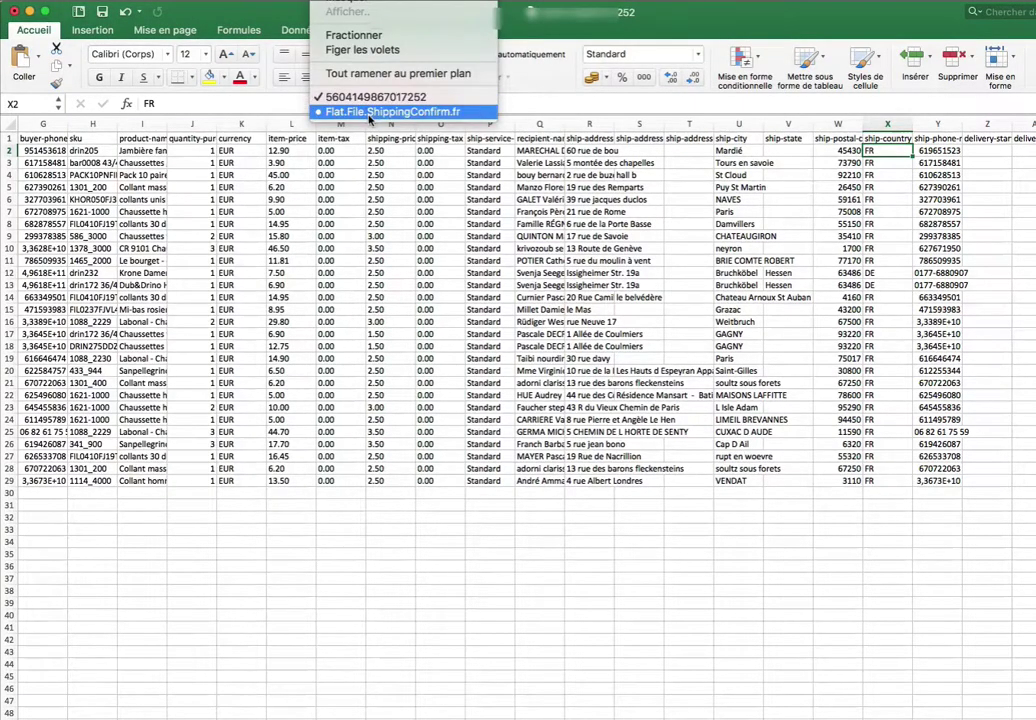
pyautogui.click(368, 113)
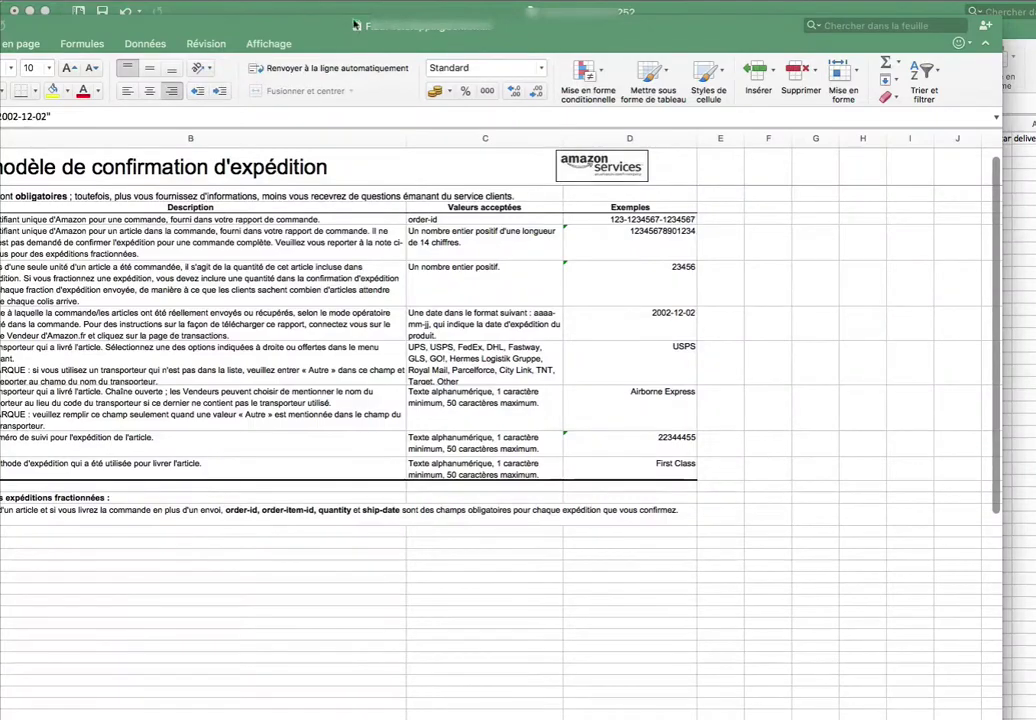
pyautogui.moveTo(328, 13); pyautogui.dragTo(432, 58)
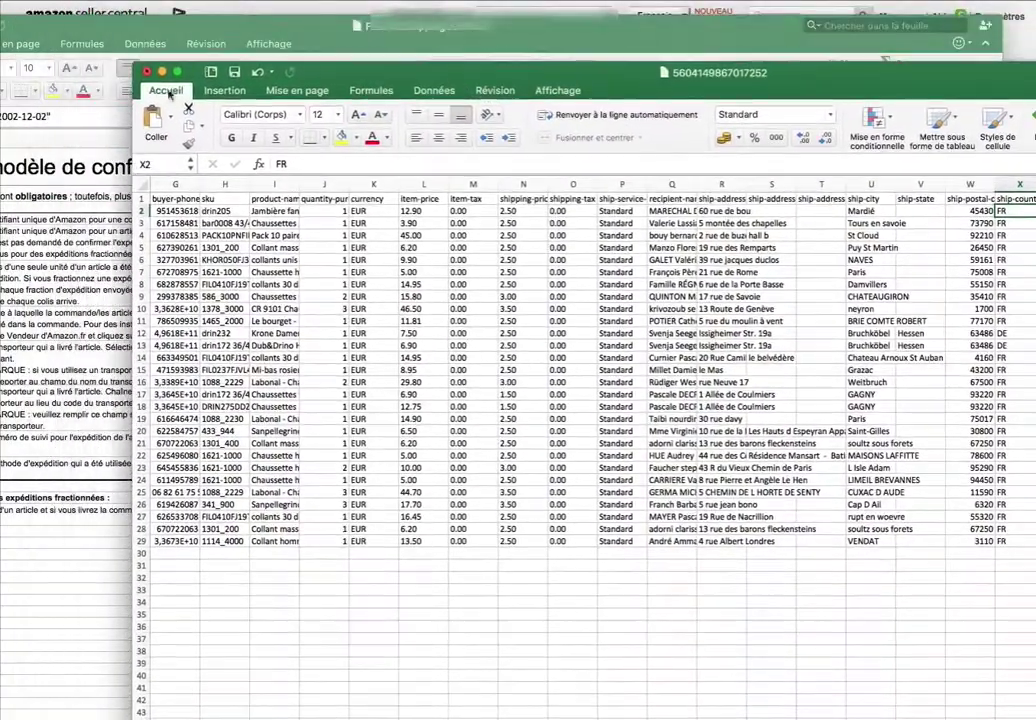
pyautogui.click(150, 36)
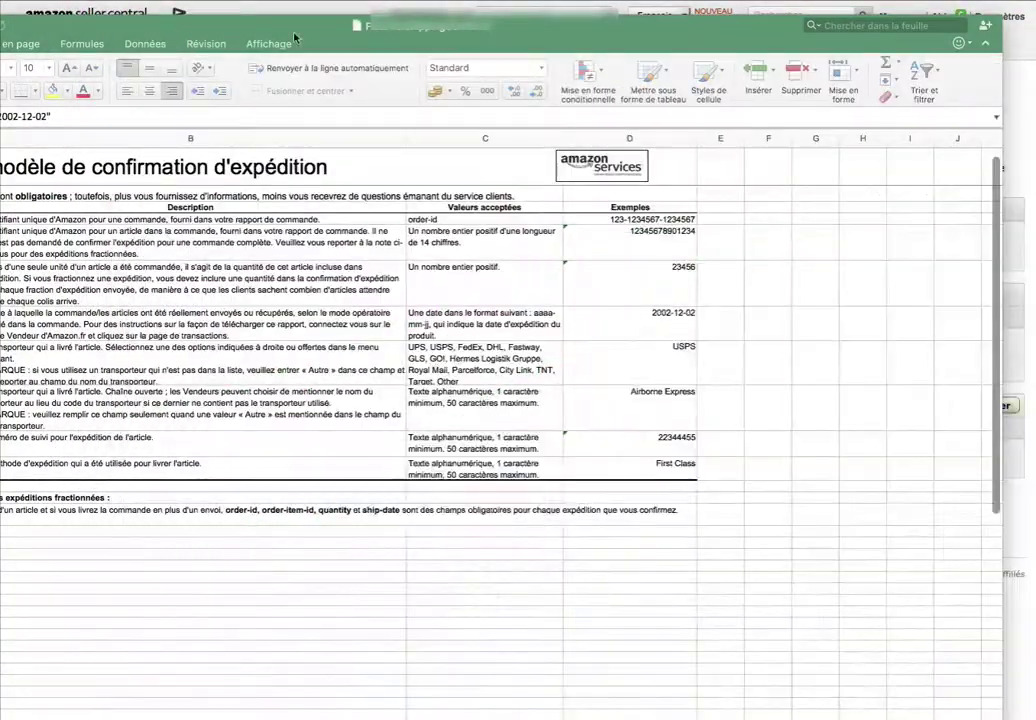
pyautogui.moveTo(172, 36); pyautogui.dragTo(327, 21)
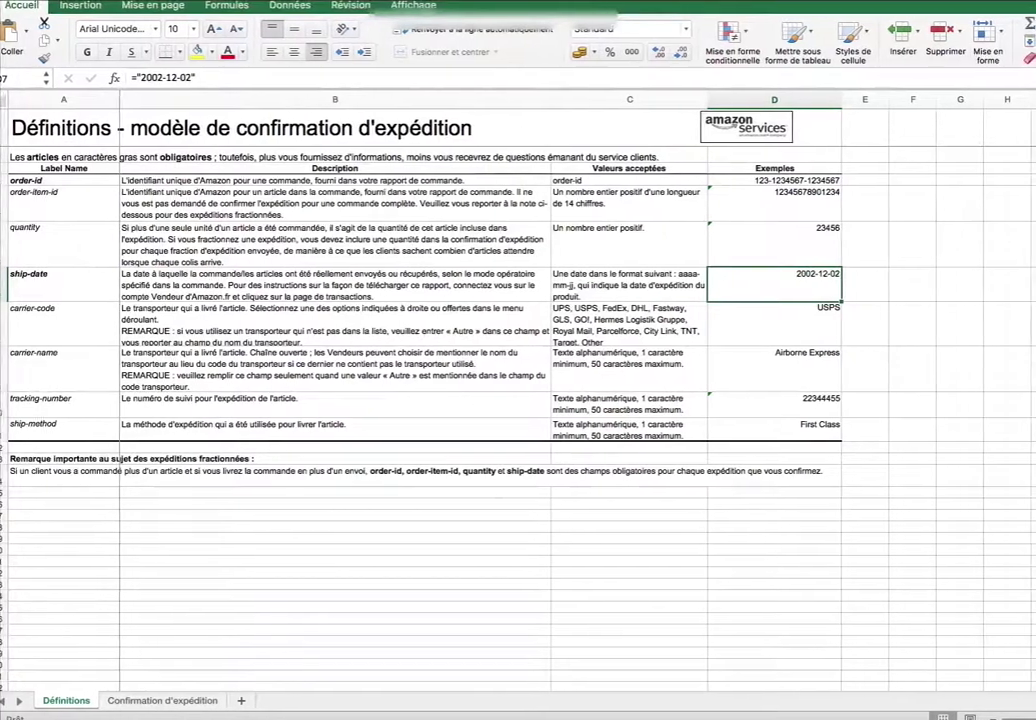
# Examine the field definitions on the Définitions sheet, from order-id and order-item-id through ship-date and carrier-code to the tracking-number description
pyautogui.click(40, 200)
pyautogui.click(45, 246)
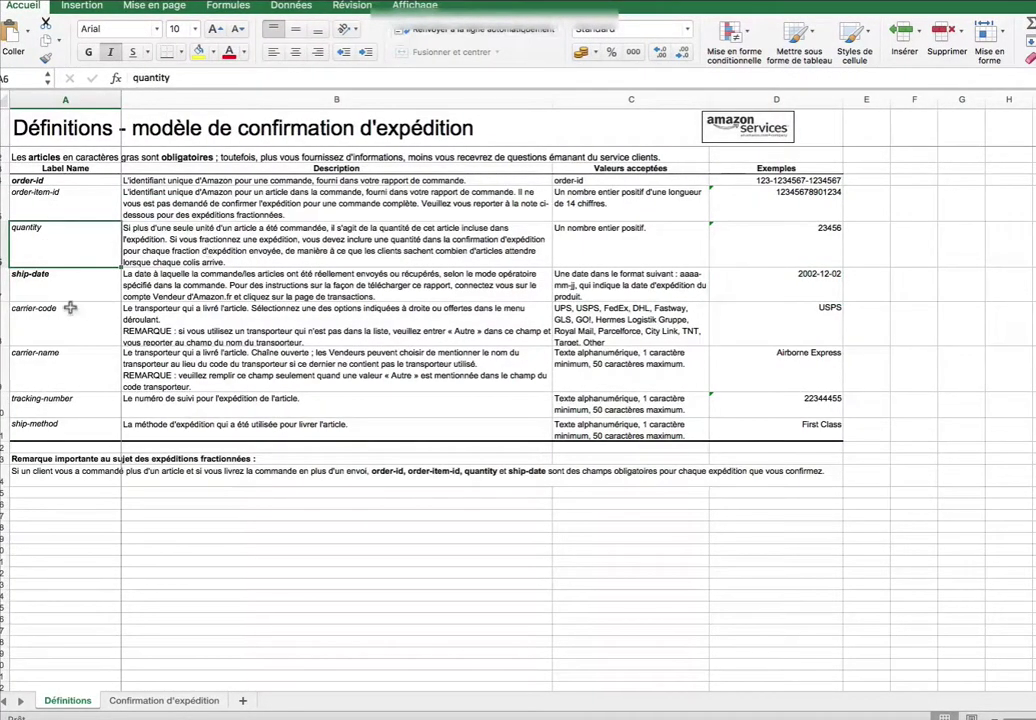
pyautogui.click(55, 282)
pyautogui.click(67, 336)
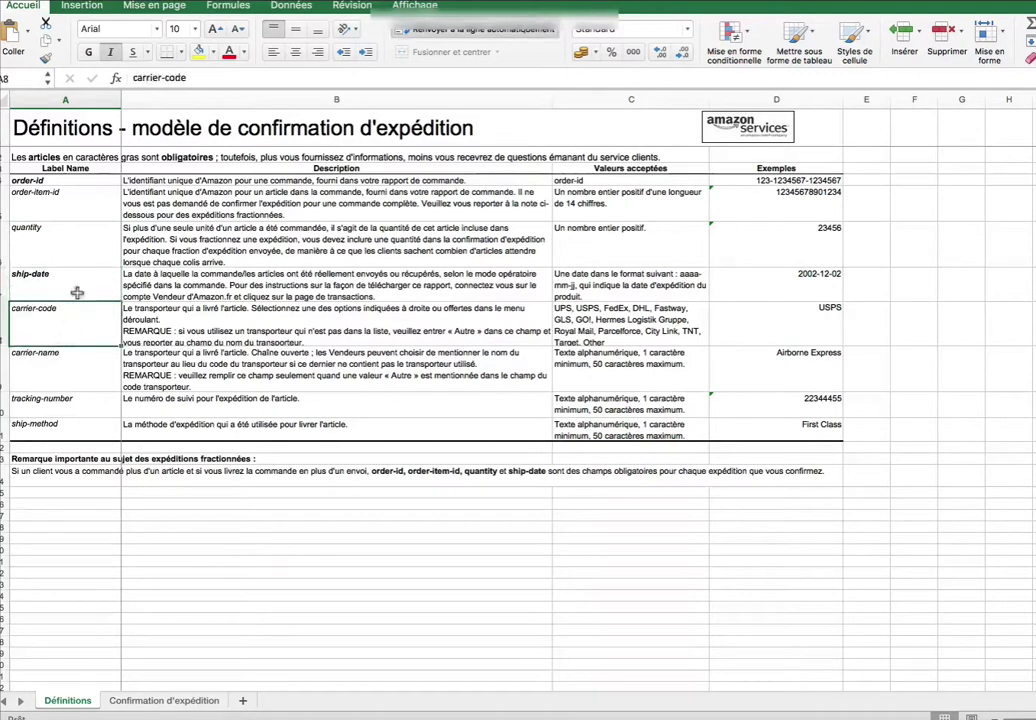
pyautogui.click(82, 197)
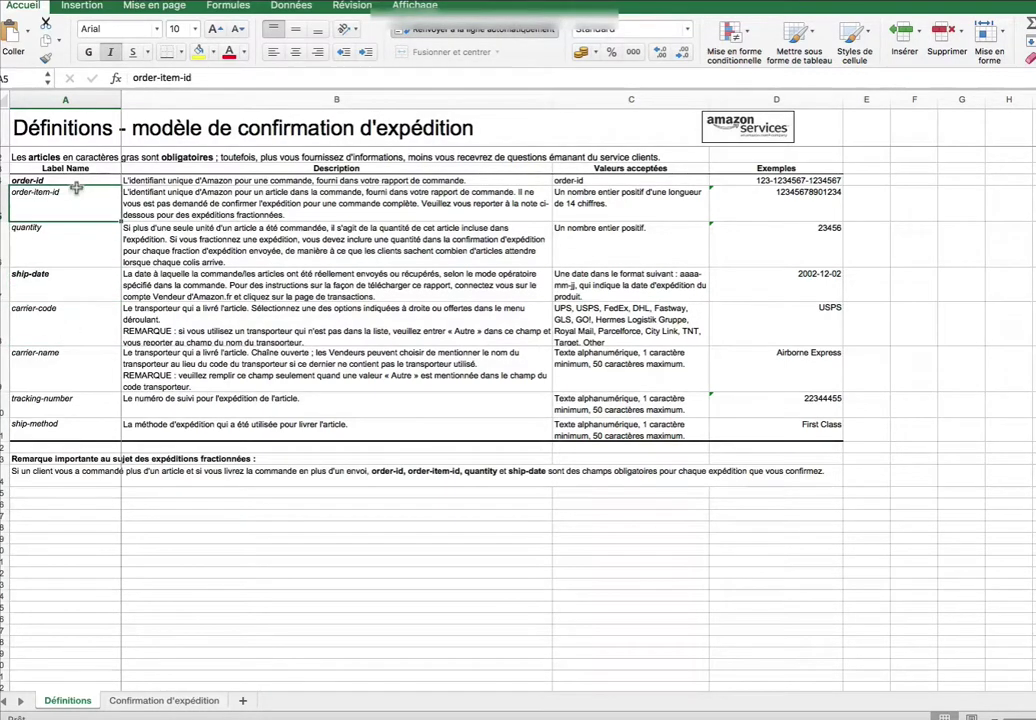
pyautogui.click(75, 180)
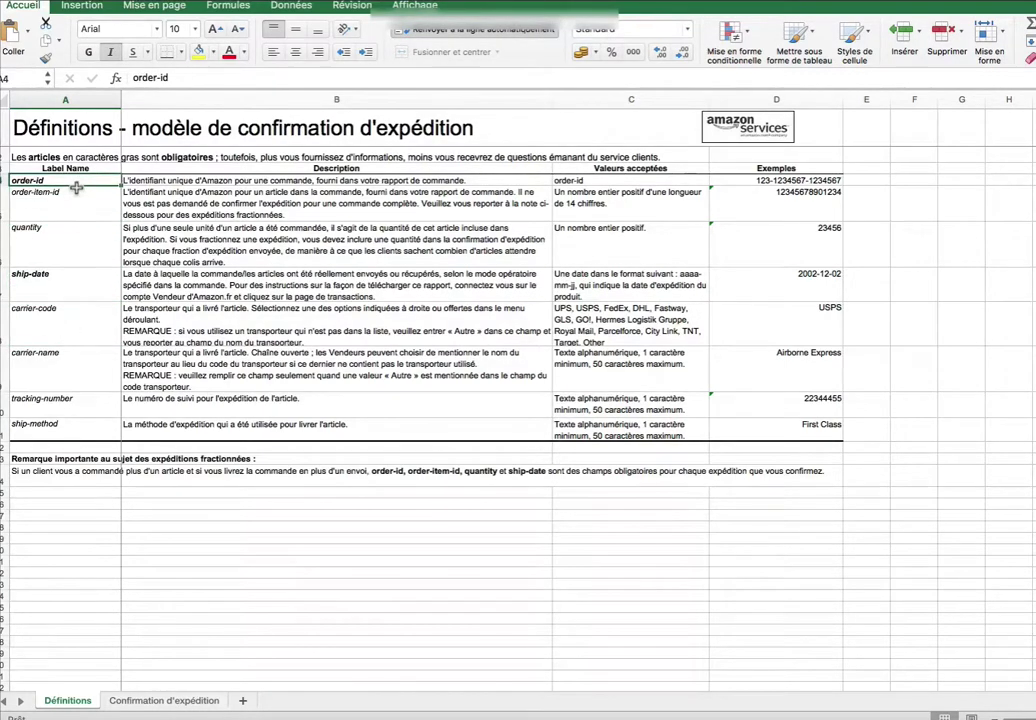
pyautogui.click(229, 185)
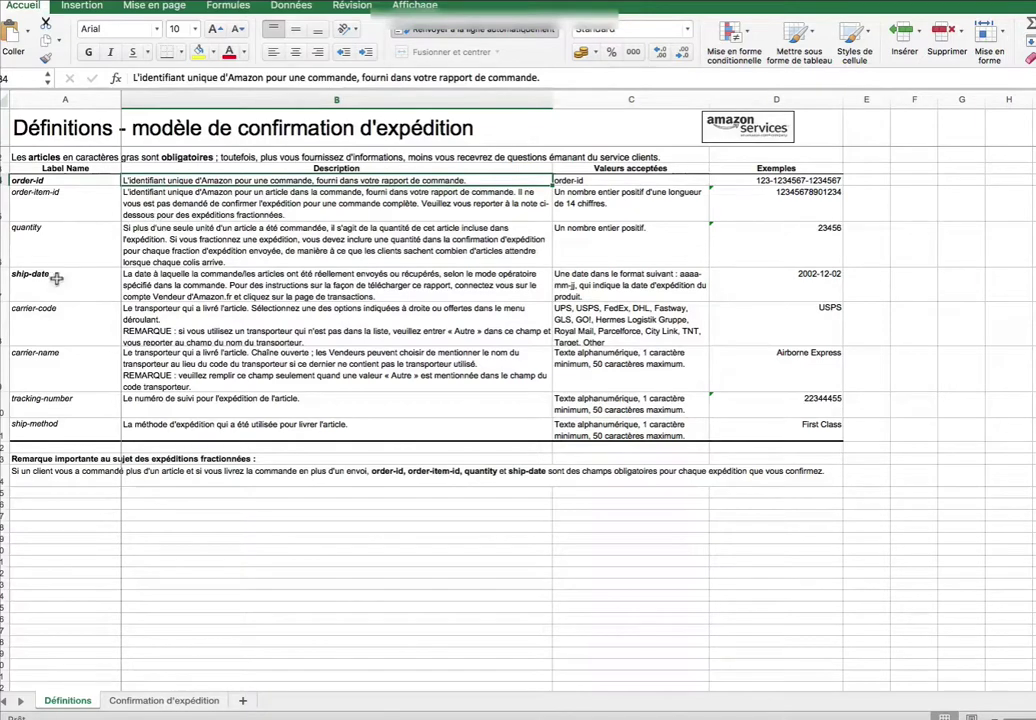
pyautogui.click(125, 238)
pyautogui.click(42, 272)
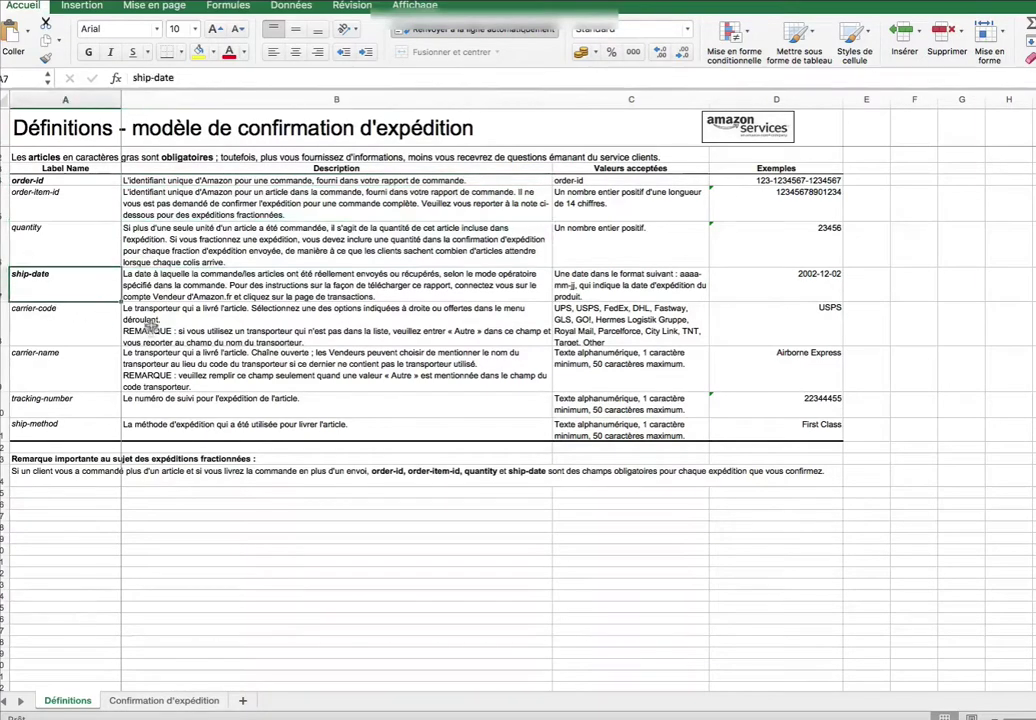
pyautogui.click(153, 330)
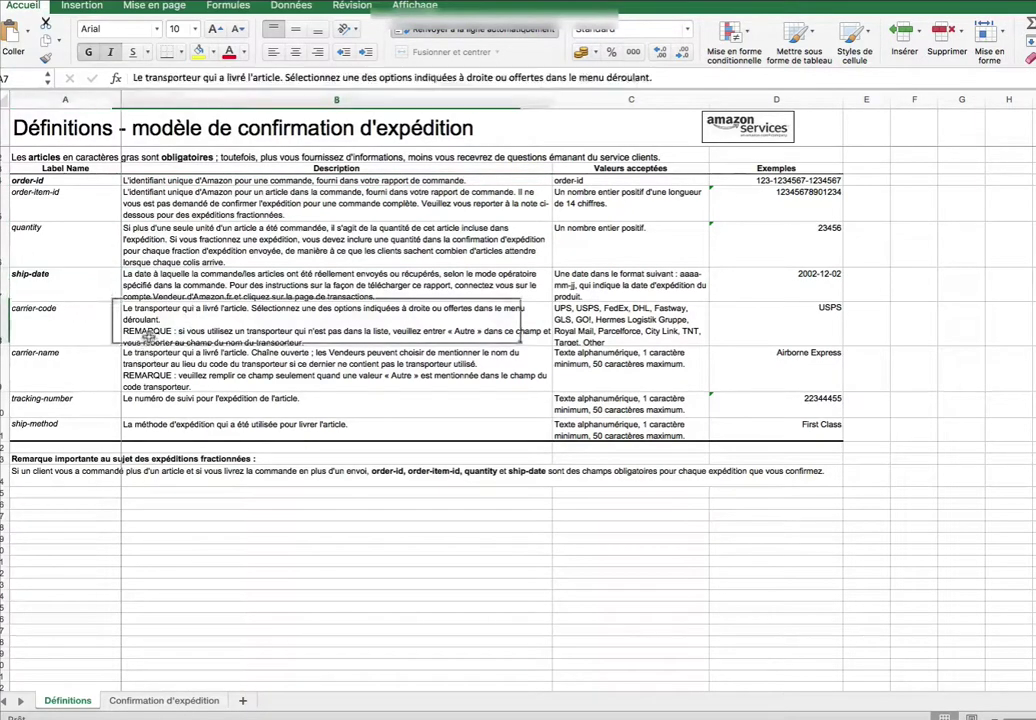
pyautogui.click(182, 408)
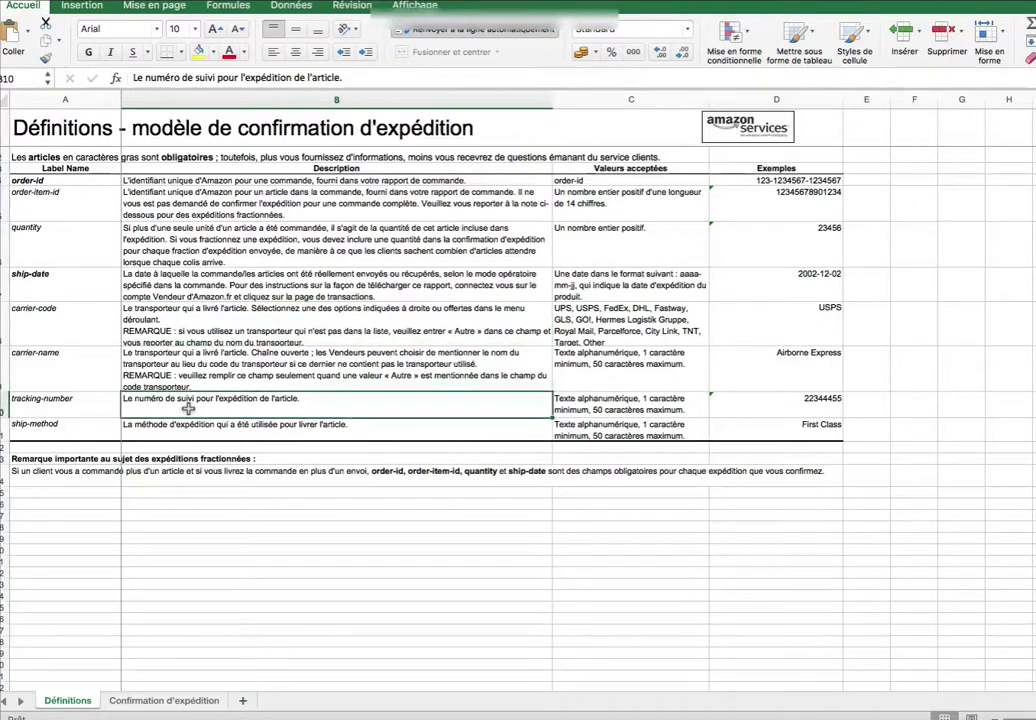
# Open the Confirmation d'expédition sheet and examine its blank entry columns from order-id across to ship-date
pyautogui.click(170, 701)
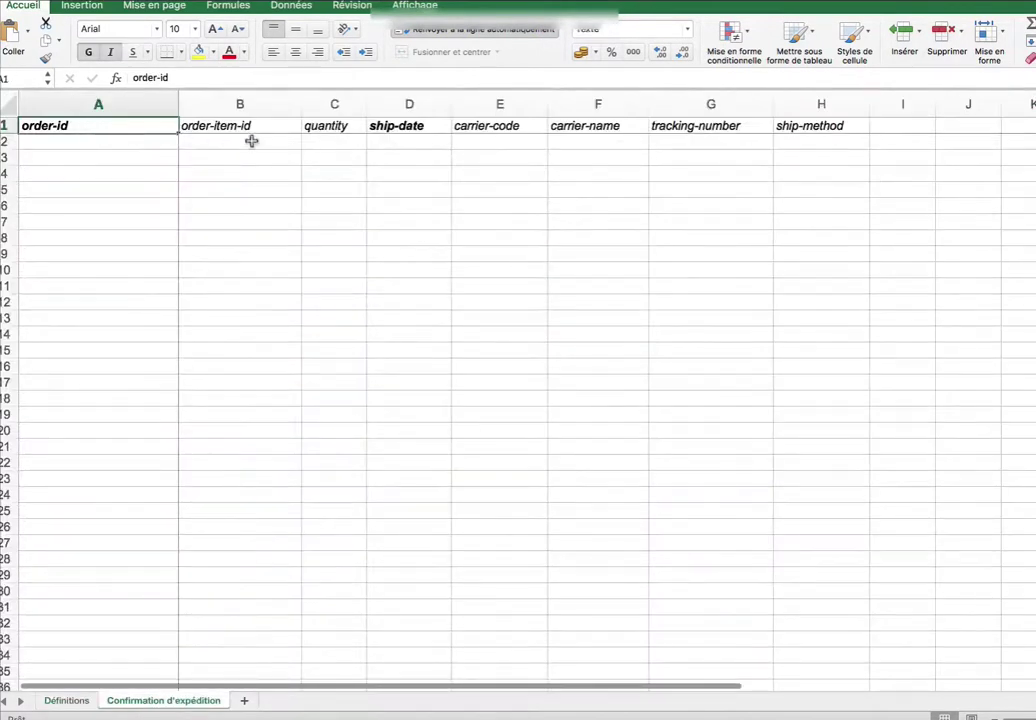
pyautogui.click(140, 143)
pyautogui.click(208, 148)
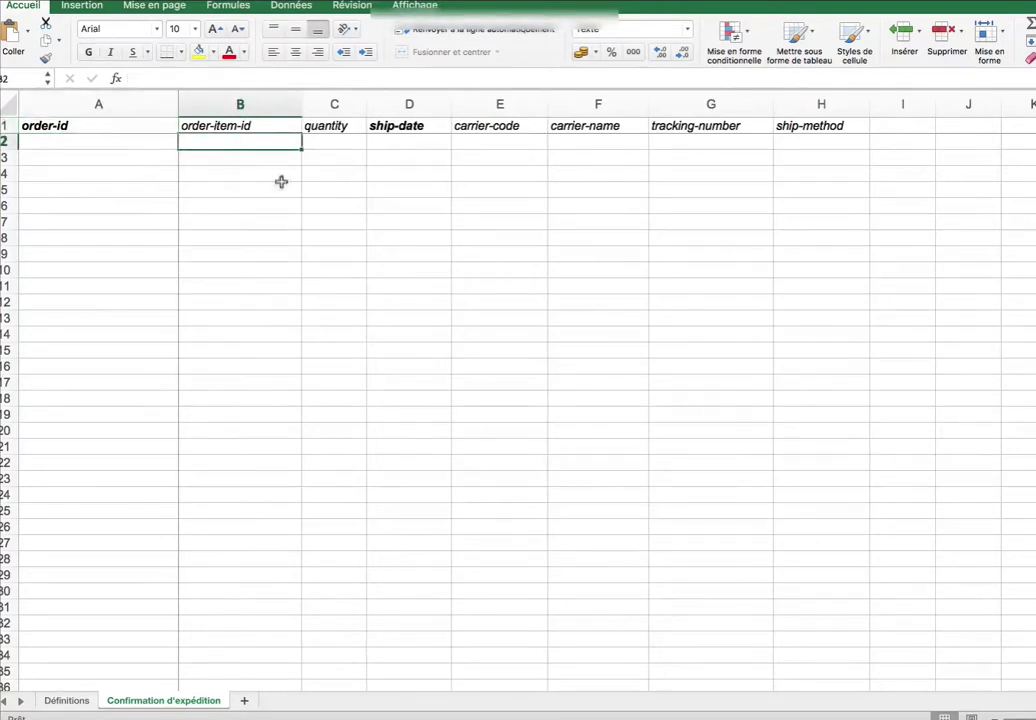
pyautogui.click(358, 176)
pyautogui.click(423, 160)
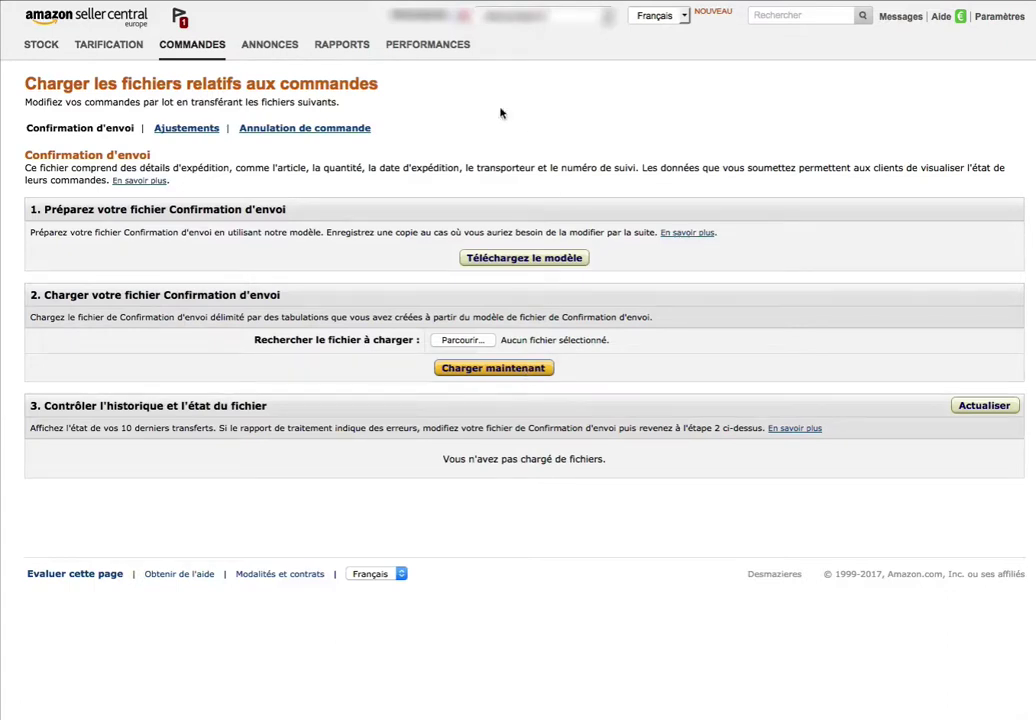
# In Seller Central, view the Ajustements and Annulation de commande upload sections, and return to Gestion des commandes
pyautogui.click(186, 133)
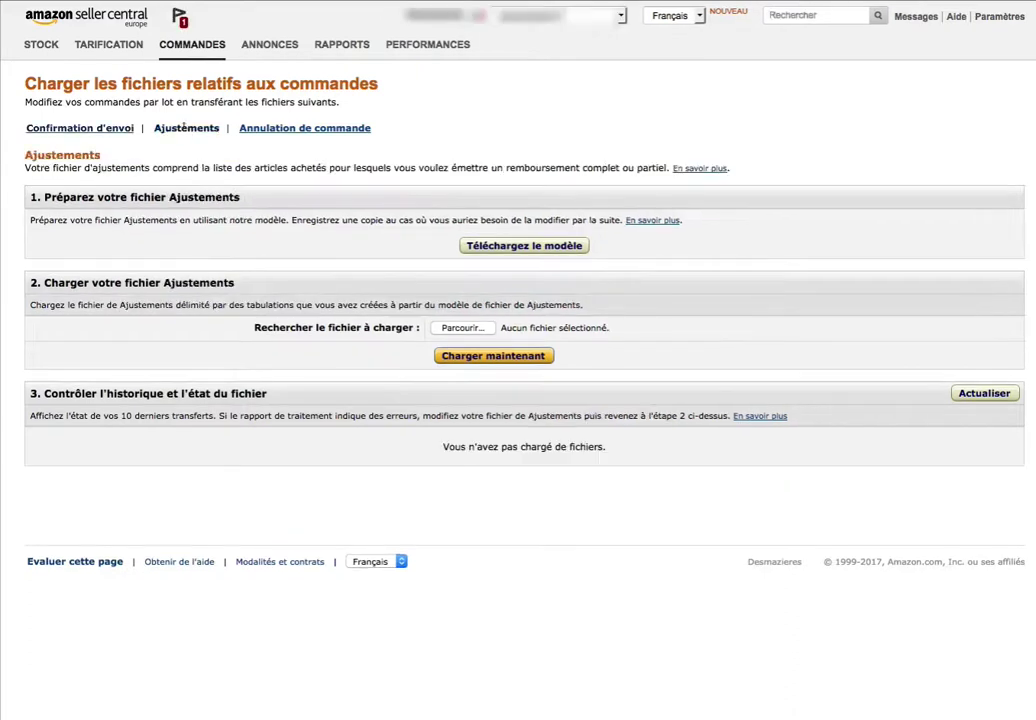
pyautogui.click(314, 132)
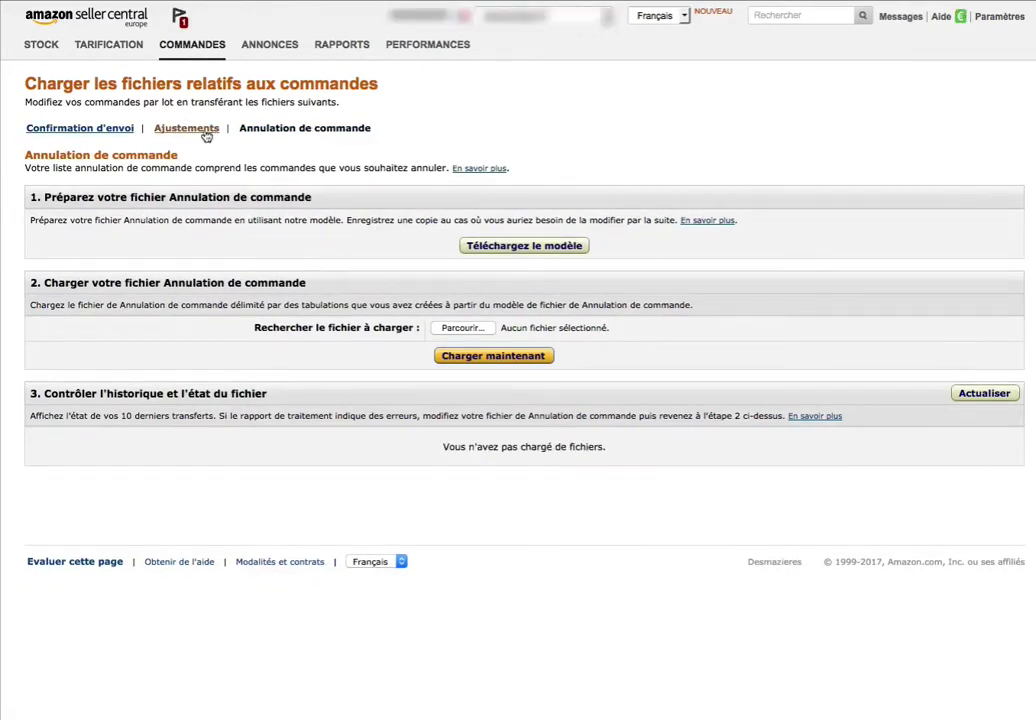
pyautogui.moveTo(170, 48)
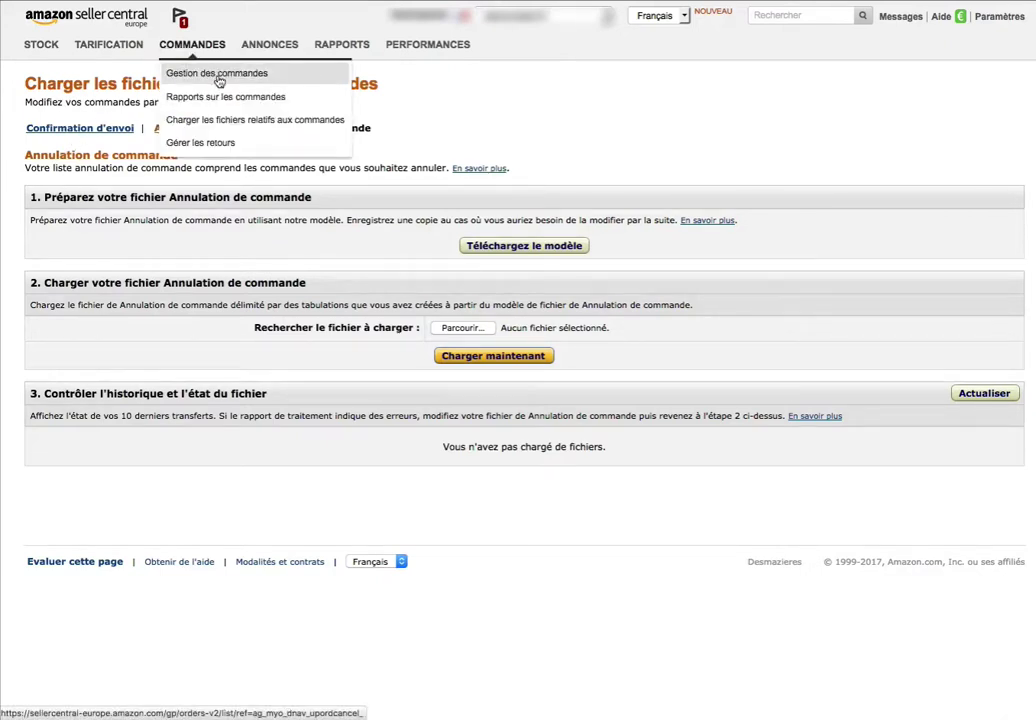
pyautogui.click(219, 77)
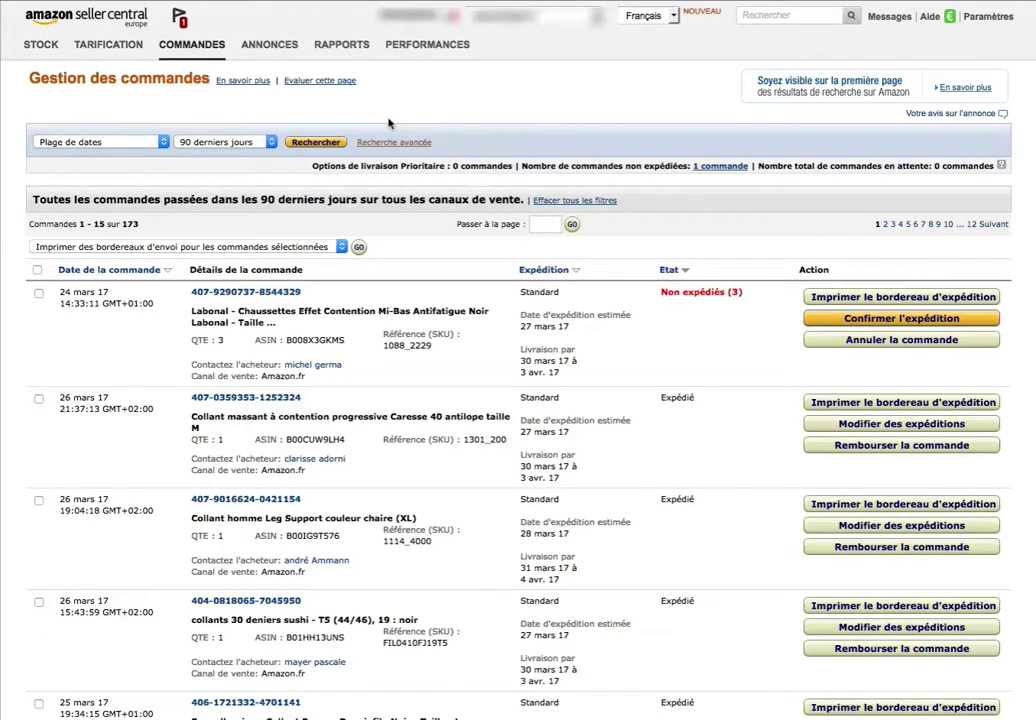
# Open Rapports sur les commandes and go to its page for adding or removing order report columns
pyautogui.moveTo(273, 52)
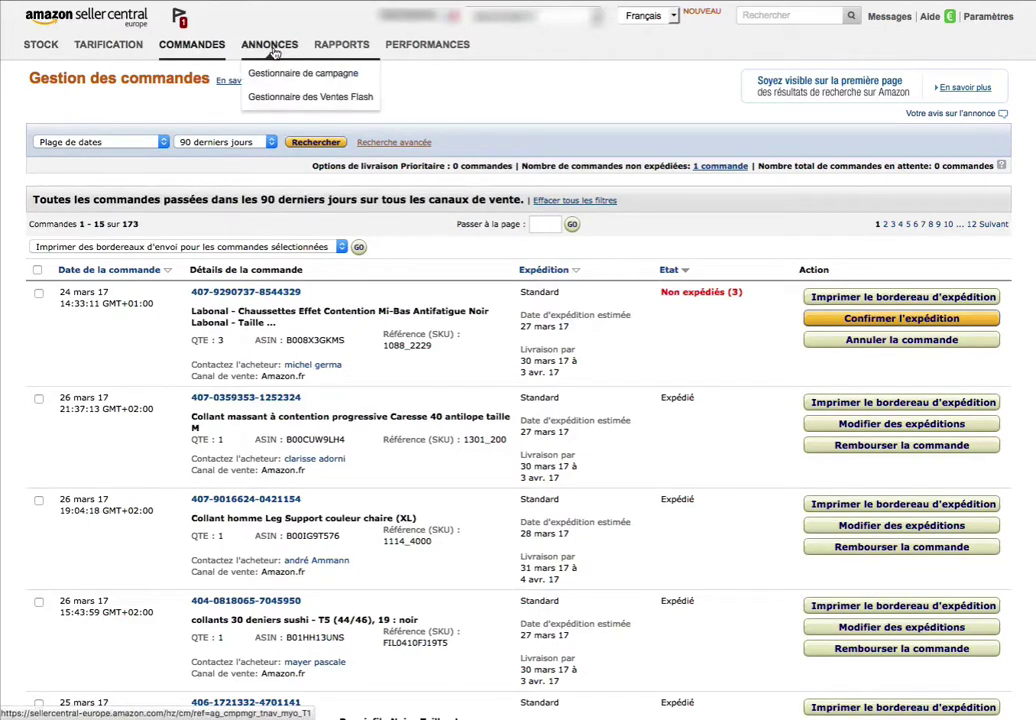
pyautogui.moveTo(200, 48)
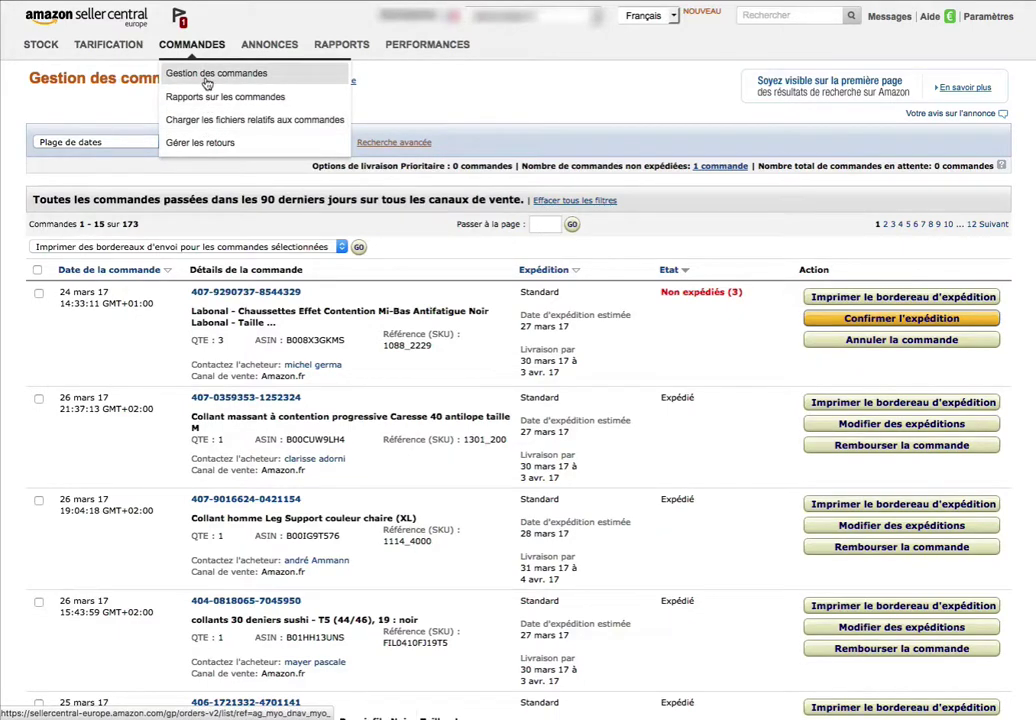
pyautogui.click(206, 82)
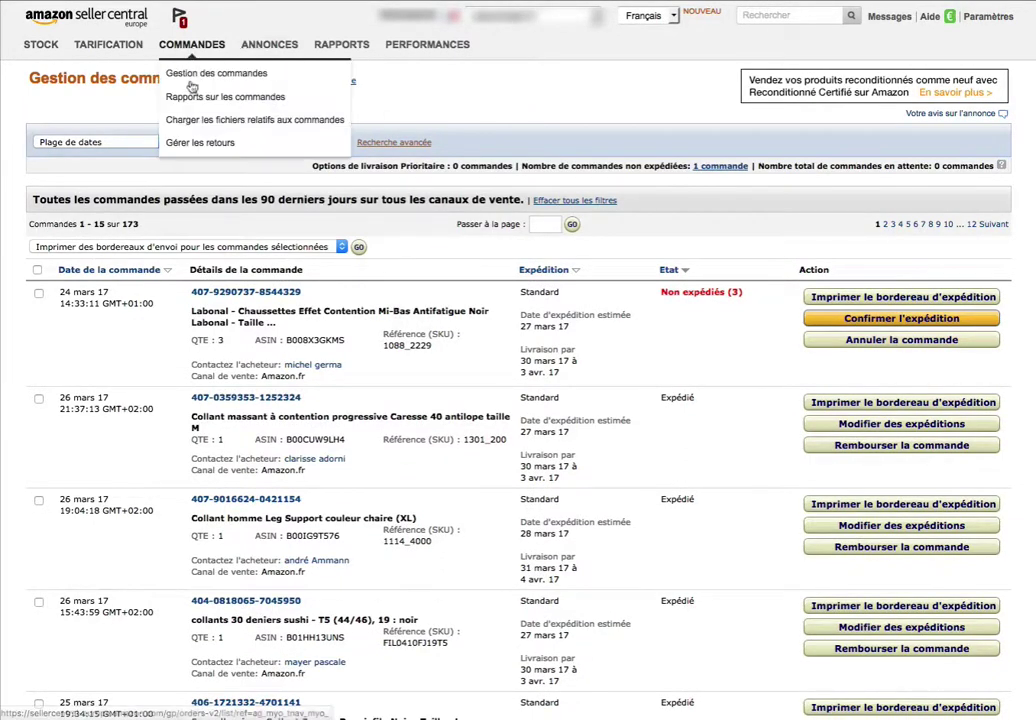
pyautogui.click(194, 97)
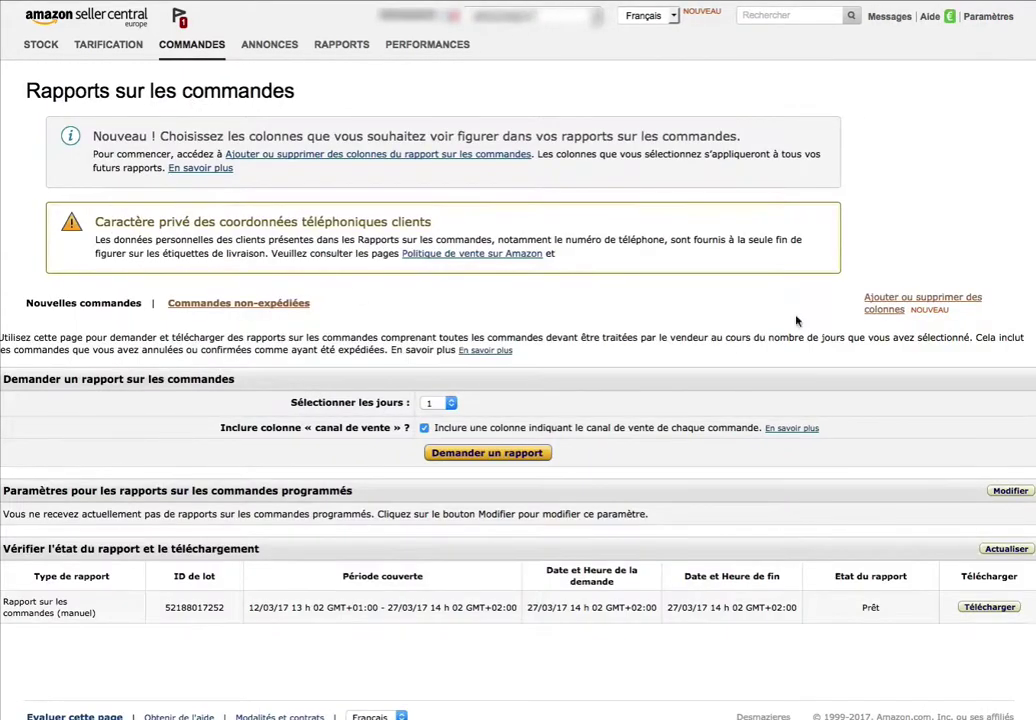
pyautogui.moveTo(205, 47)
pyautogui.click(885, 310)
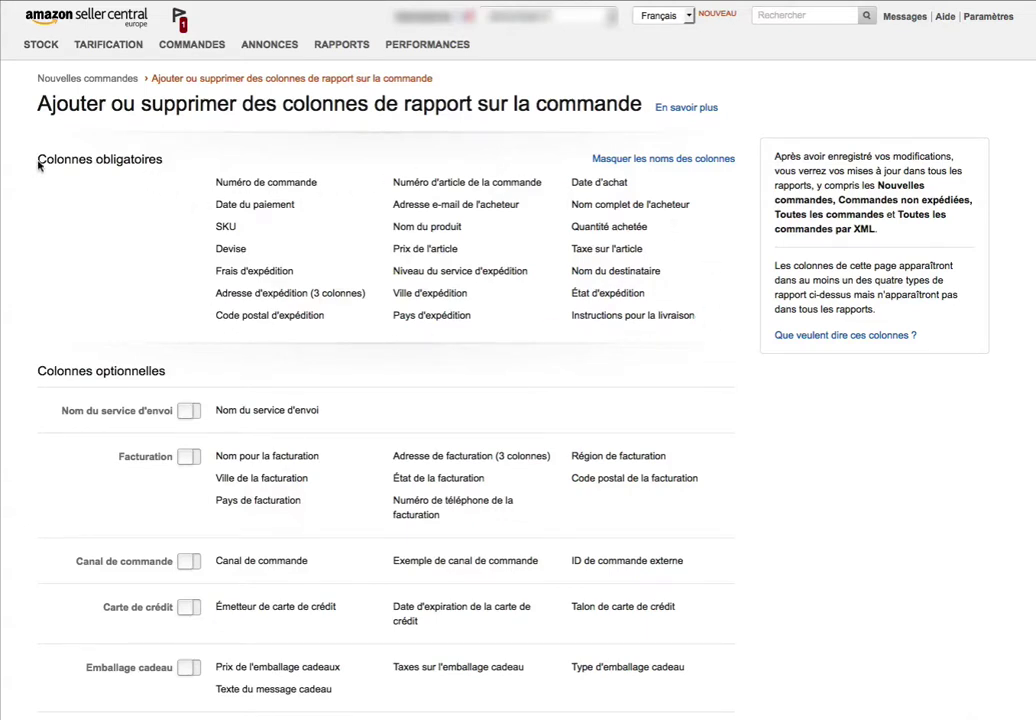
# Examine the mandatory and optional order report columns down to the save option, including the URL personnalisées switch
pyautogui.hotkey('ctrl', 'a')
pyautogui.click(96, 210)
pyautogui.scroll(-5, 242, 436)
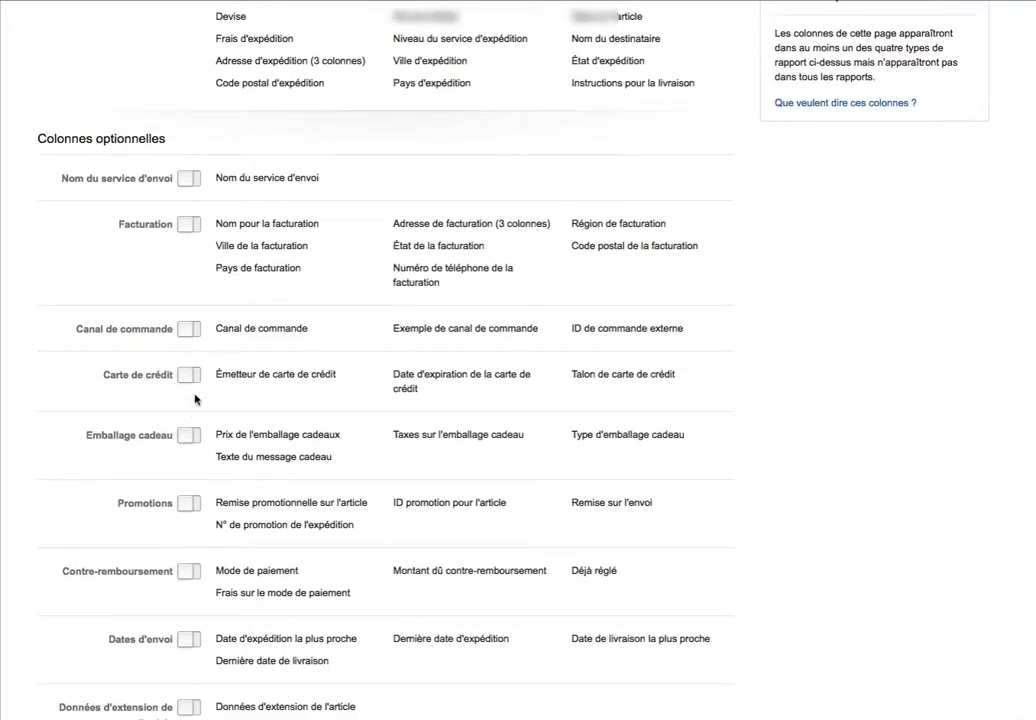
pyautogui.scroll(-1, 65, 415)
pyautogui.scroll(-5, 63, 414)
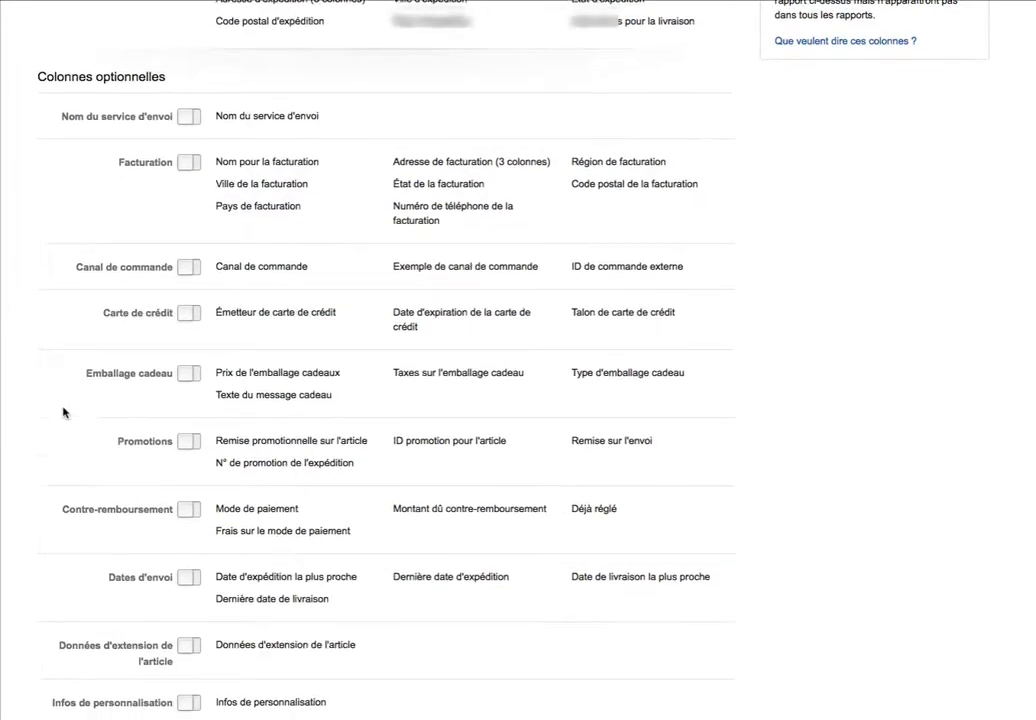
pyautogui.scroll(-2, 62, 412)
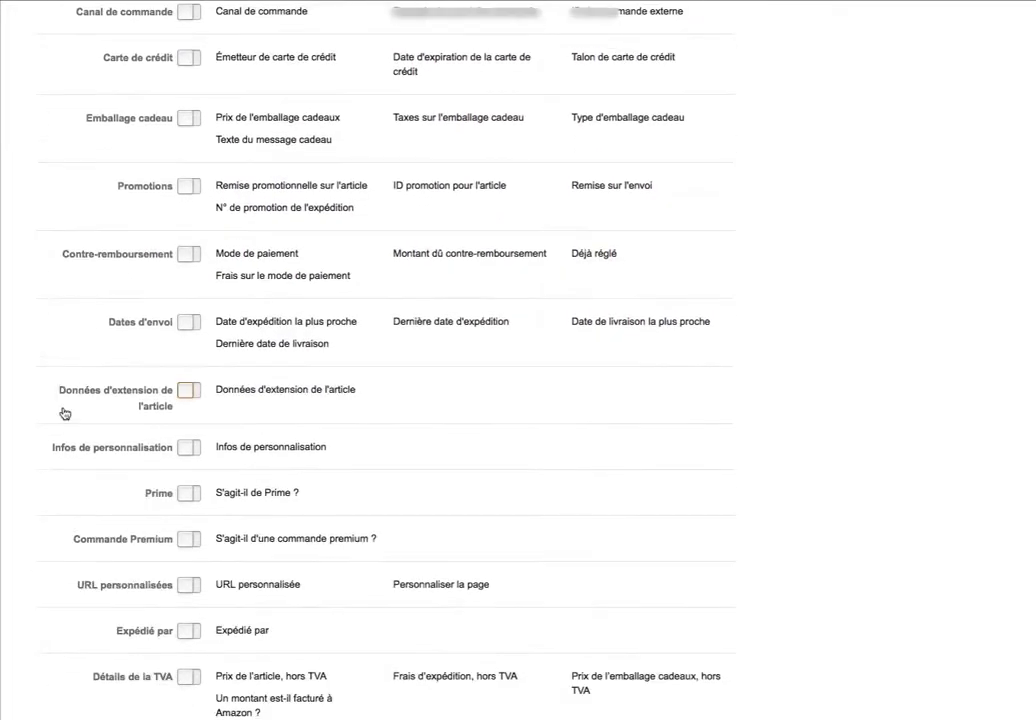
pyautogui.scroll(-4, 100, 409)
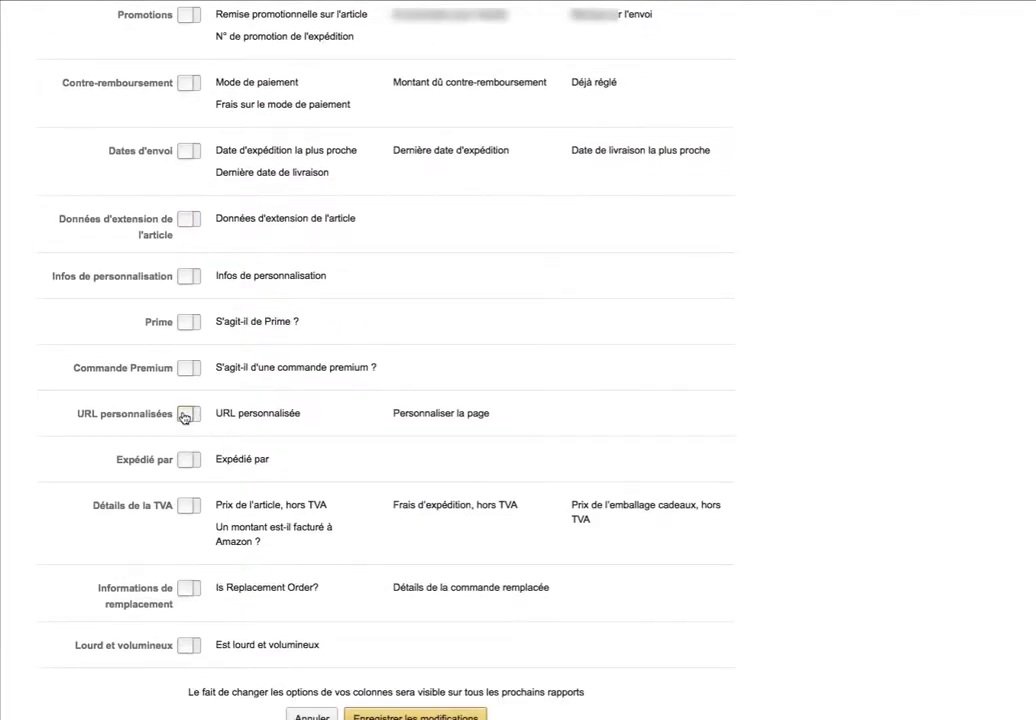
pyautogui.click(209, 418)
pyautogui.click(190, 416)
pyautogui.scroll(-2, 205, 418)
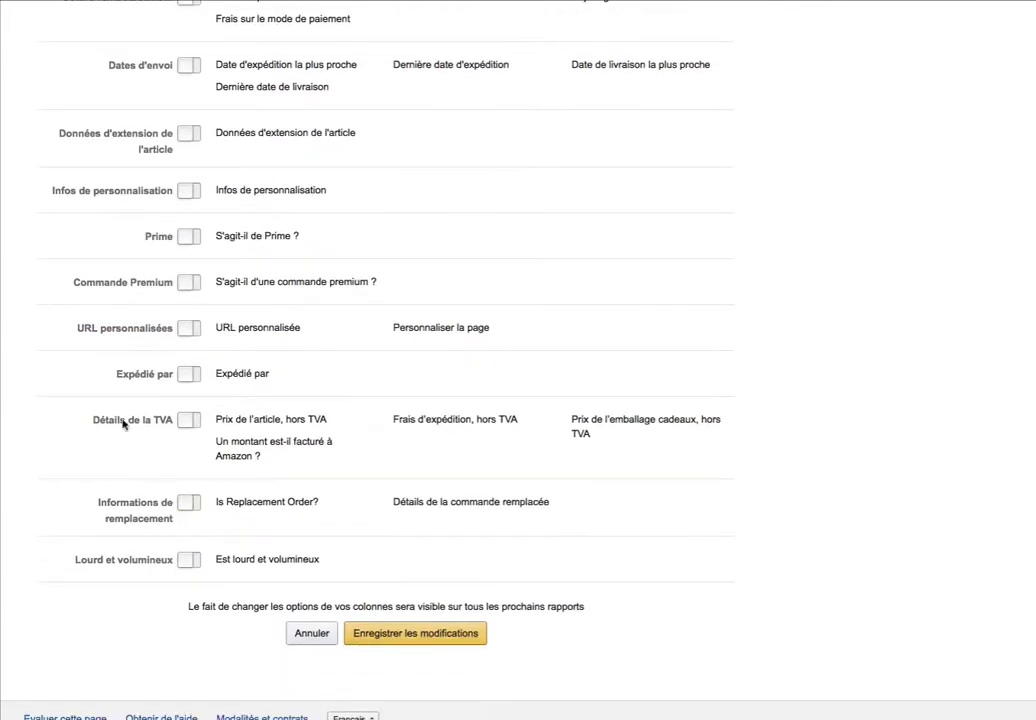
pyautogui.scroll(10, 272, 437)
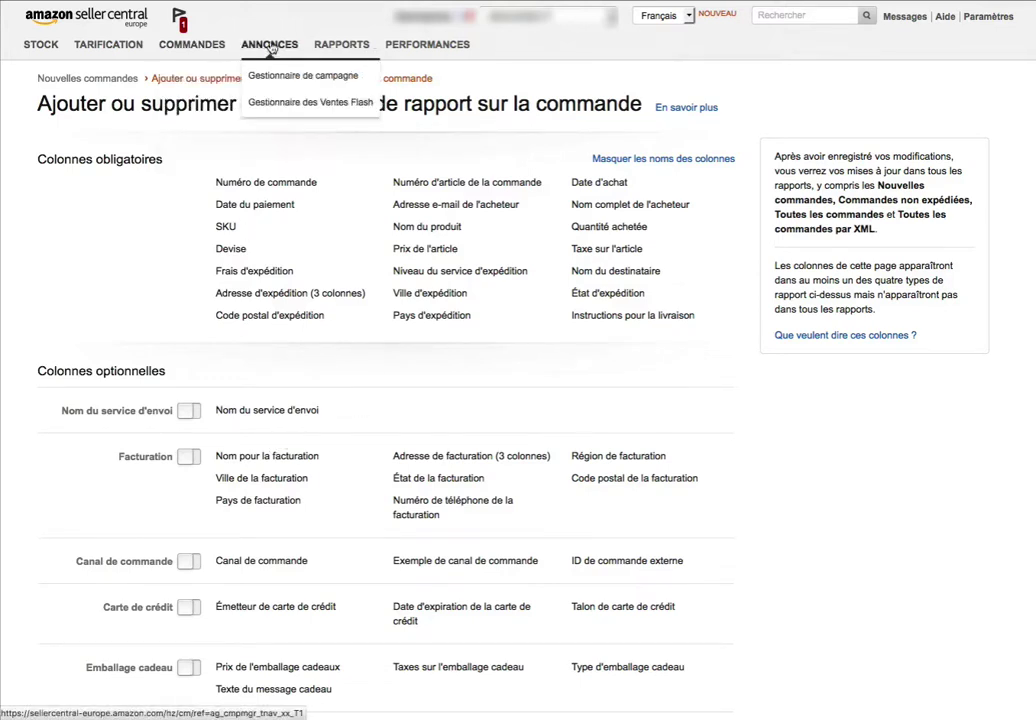
# Open the Gérer les retours page and filter the returns to Afficher tout
pyautogui.moveTo(160, 44)
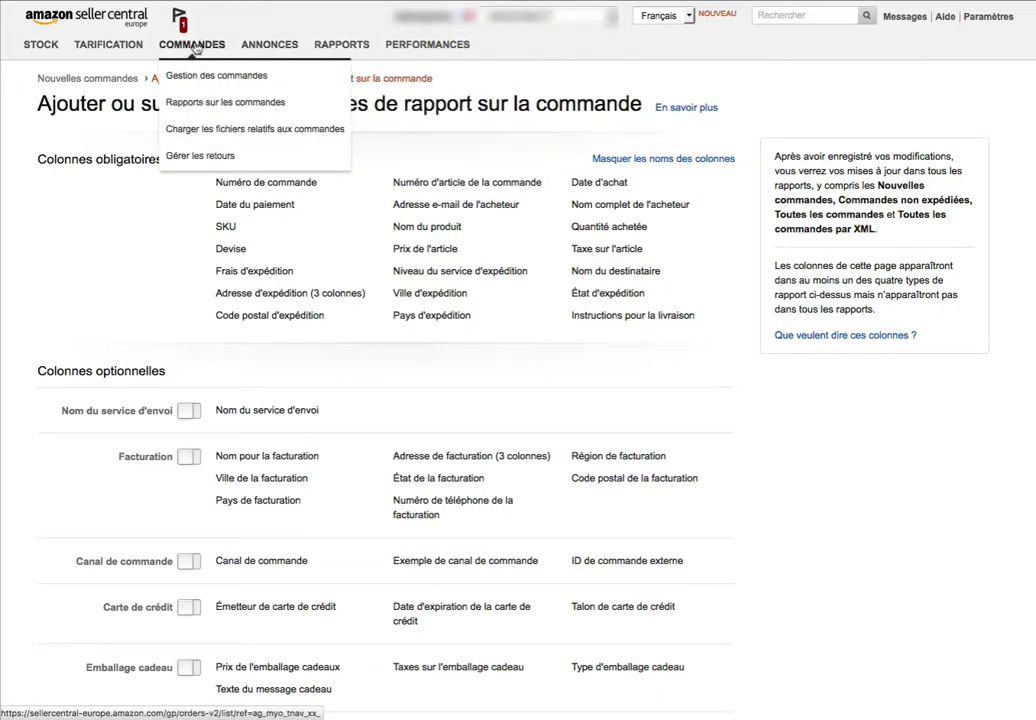
pyautogui.click(214, 160)
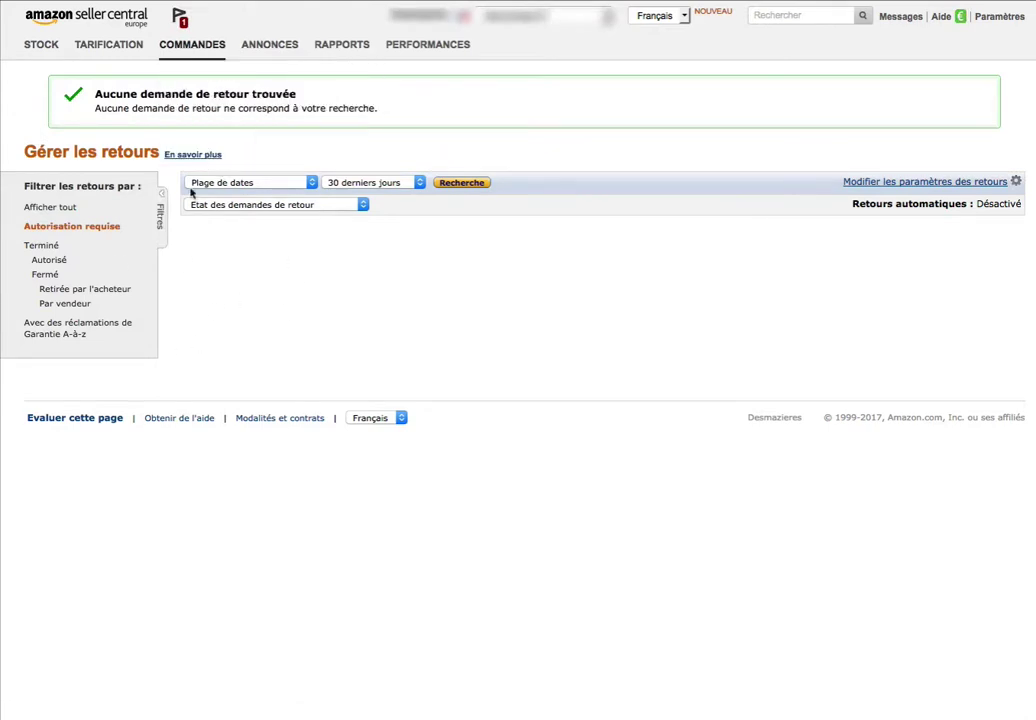
pyautogui.click(57, 212)
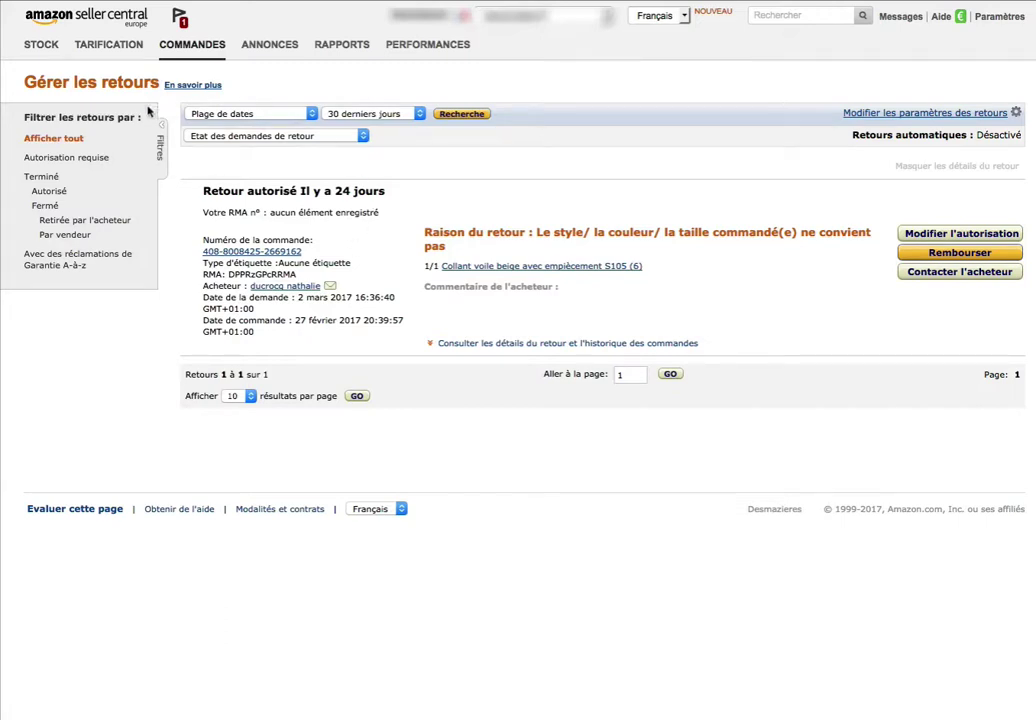
pyautogui.moveTo(192, 52)
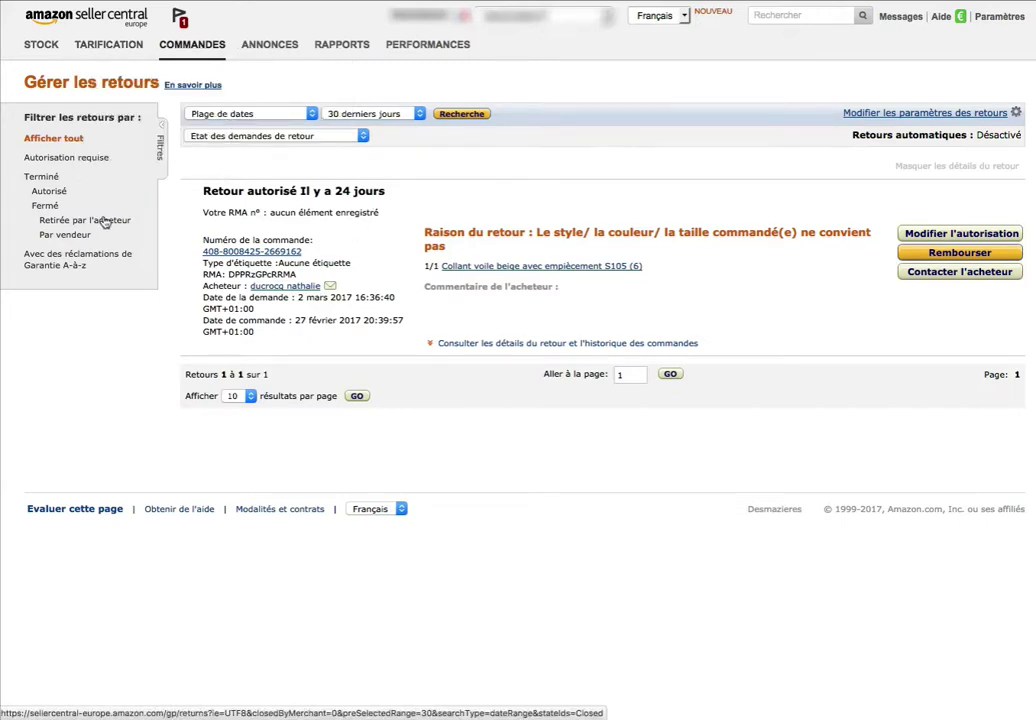
pyautogui.click(632, 1)
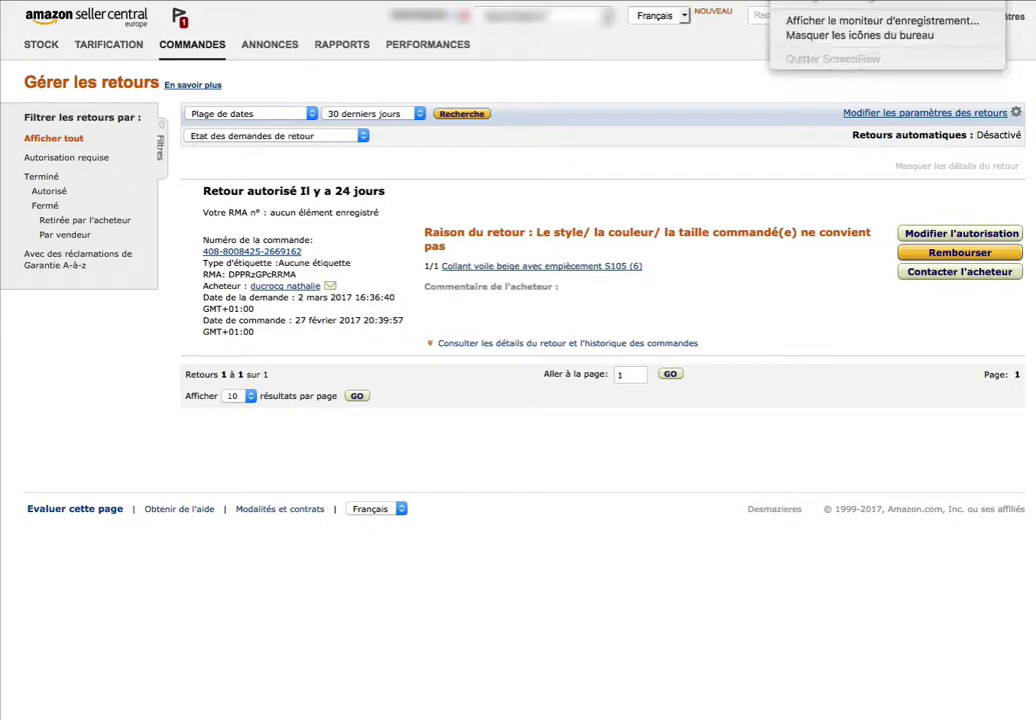